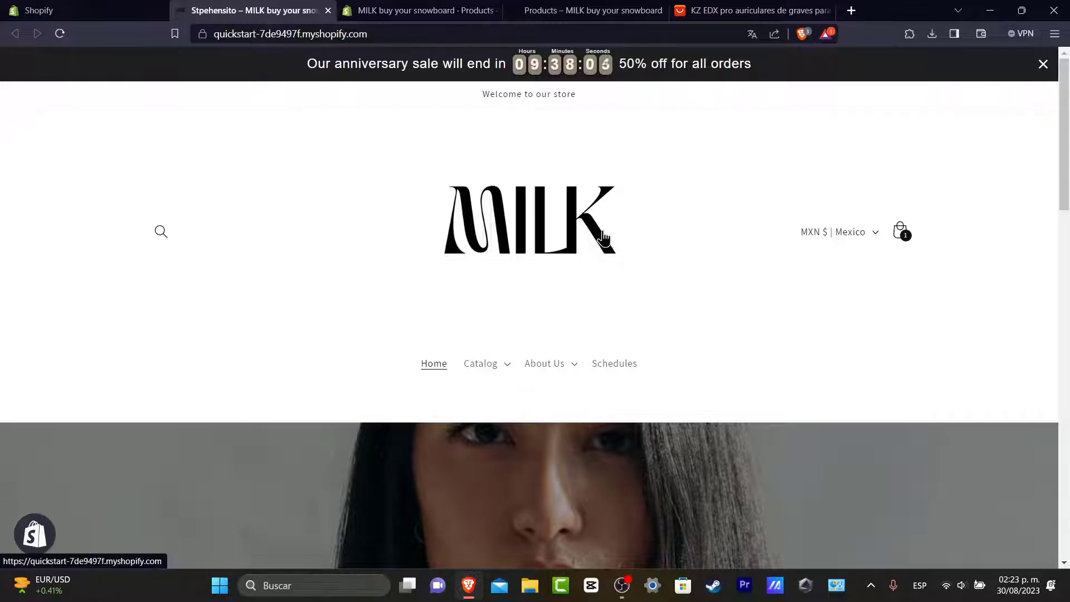
Step: Close the earbuds product tab and return to the MILK storefront
left_click(830, 11)
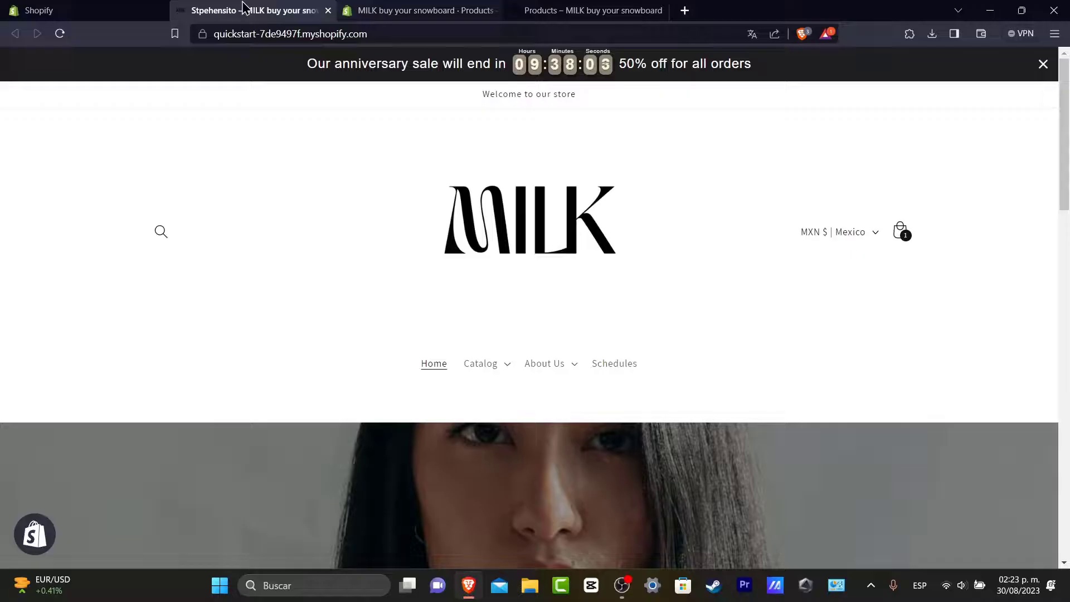
left_click(84, 11)
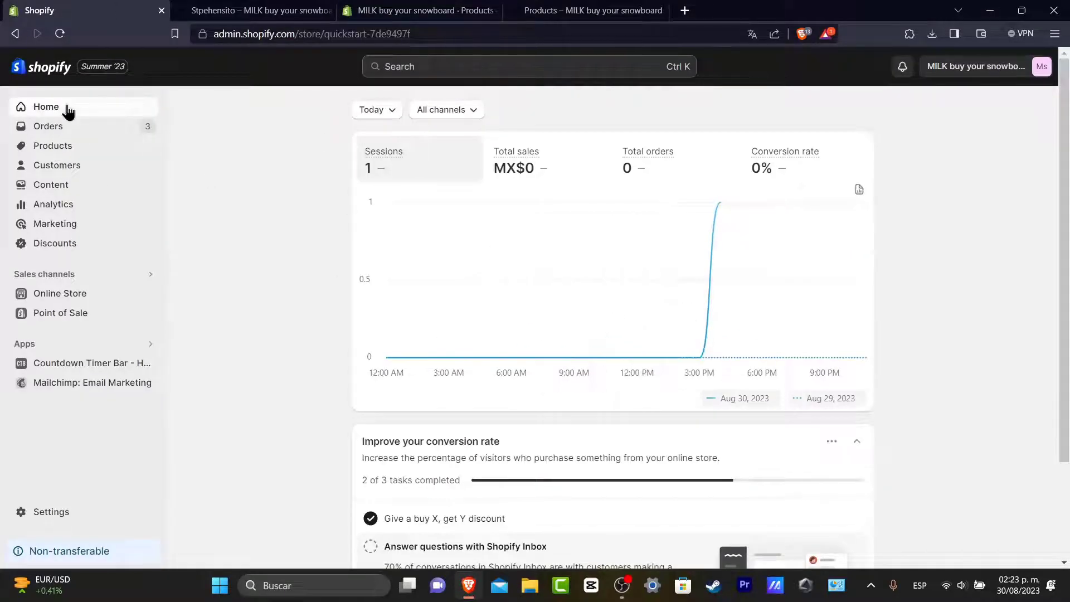
left_click(282, 10)
scroll(774, 379, "down", 20)
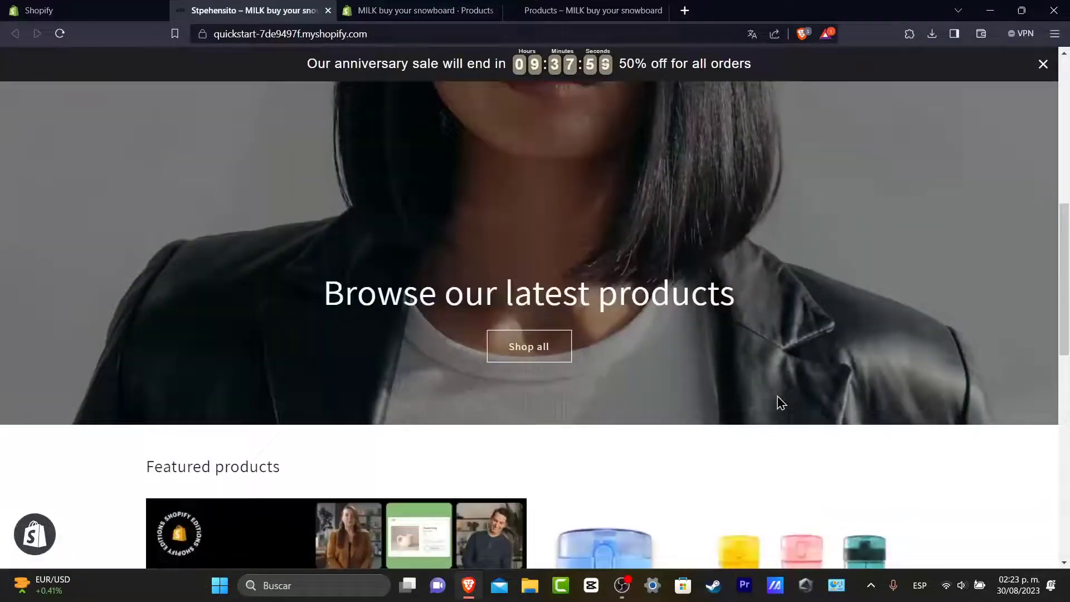
scroll(778, 394, "up", 20)
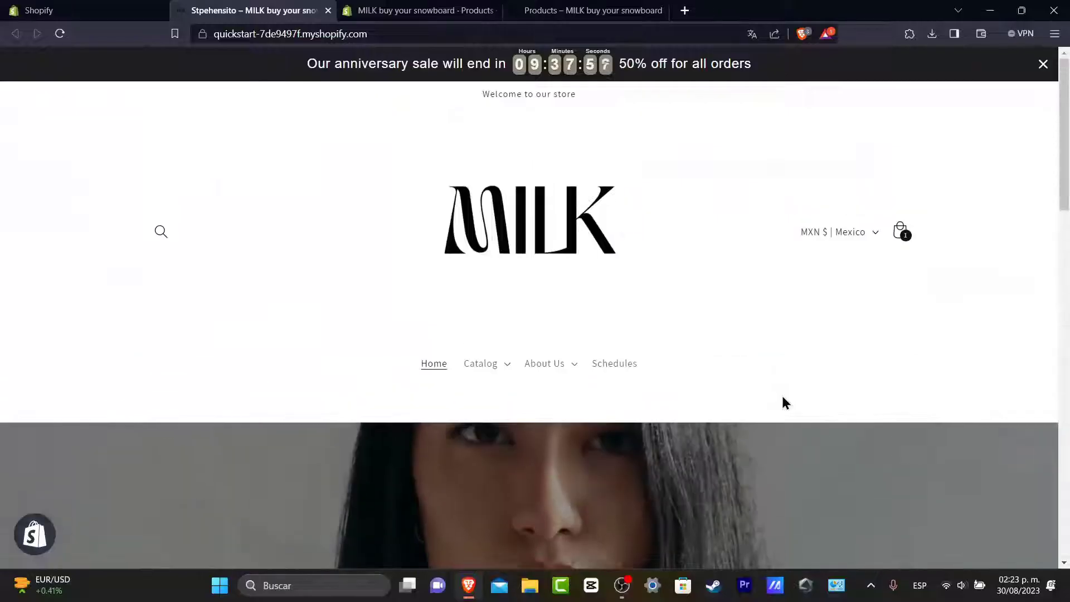
Step: Go through the About Us menu to the Contact Us page and scroll its contents
left_click(618, 371)
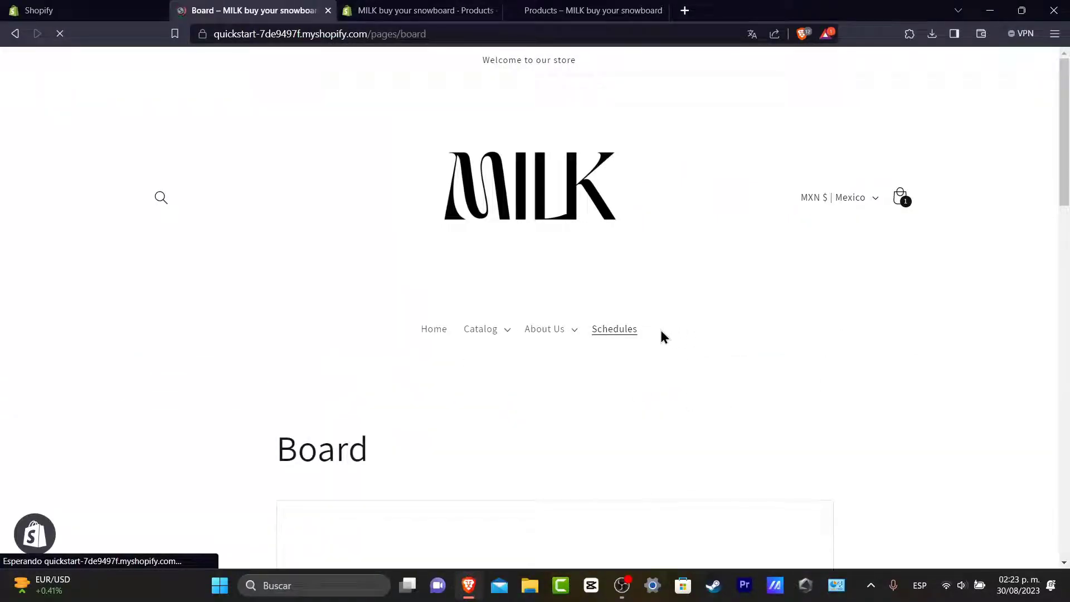
left_click(562, 334)
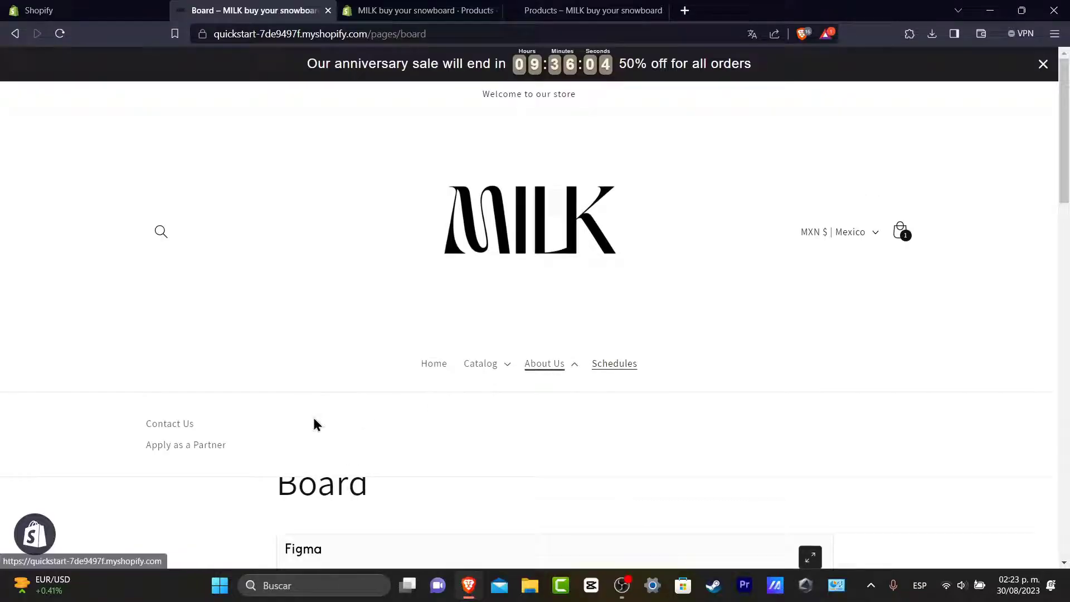
left_click(180, 425)
scroll(650, 334, "down", 15)
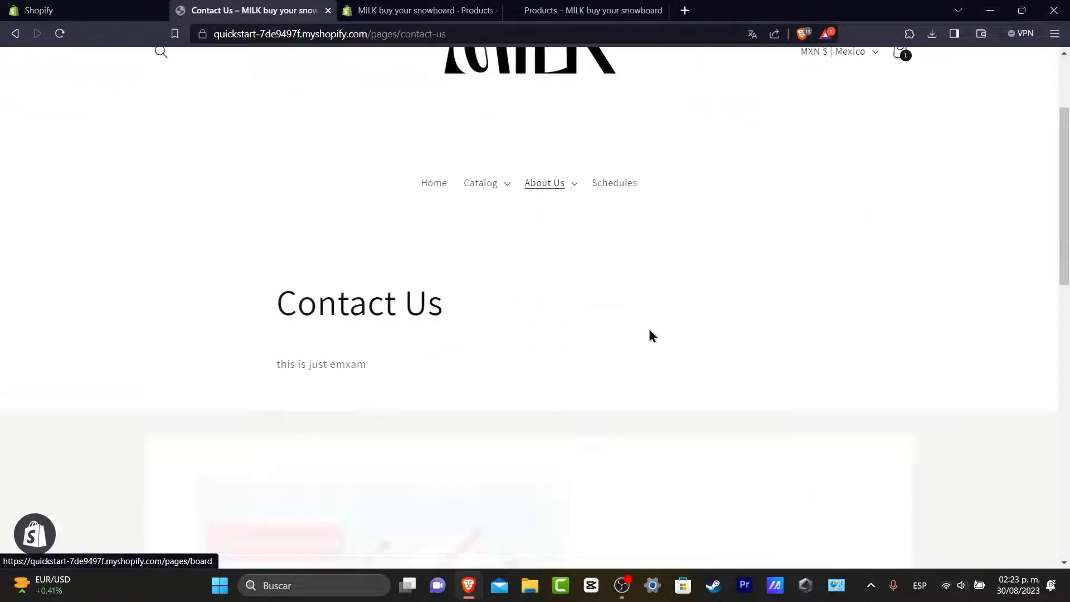
scroll(558, 257, "up", 15)
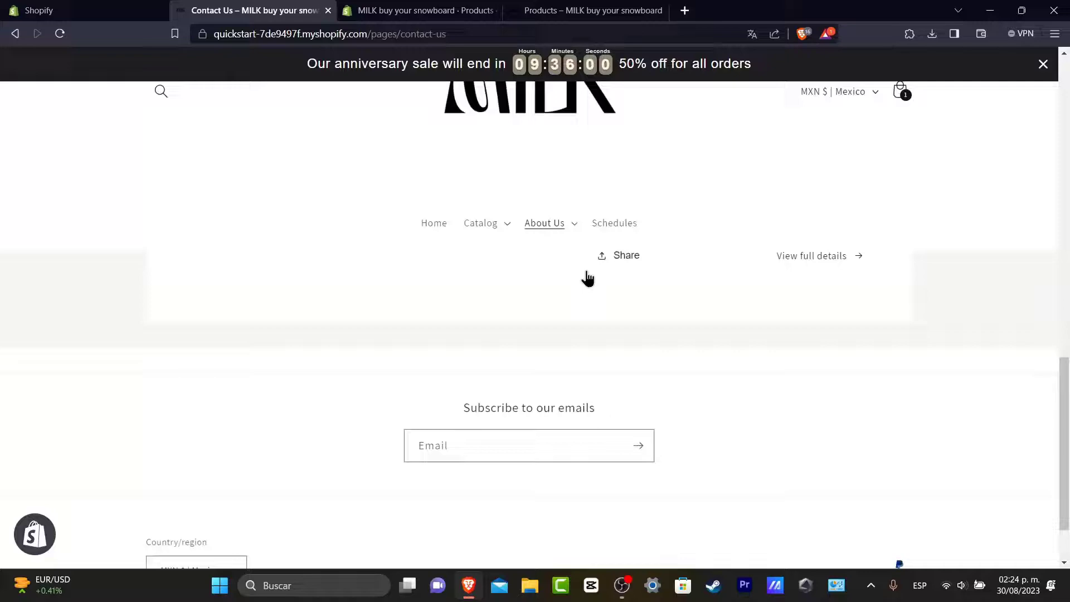
scroll(644, 429, "down", 3)
scroll(635, 440, "down", 4)
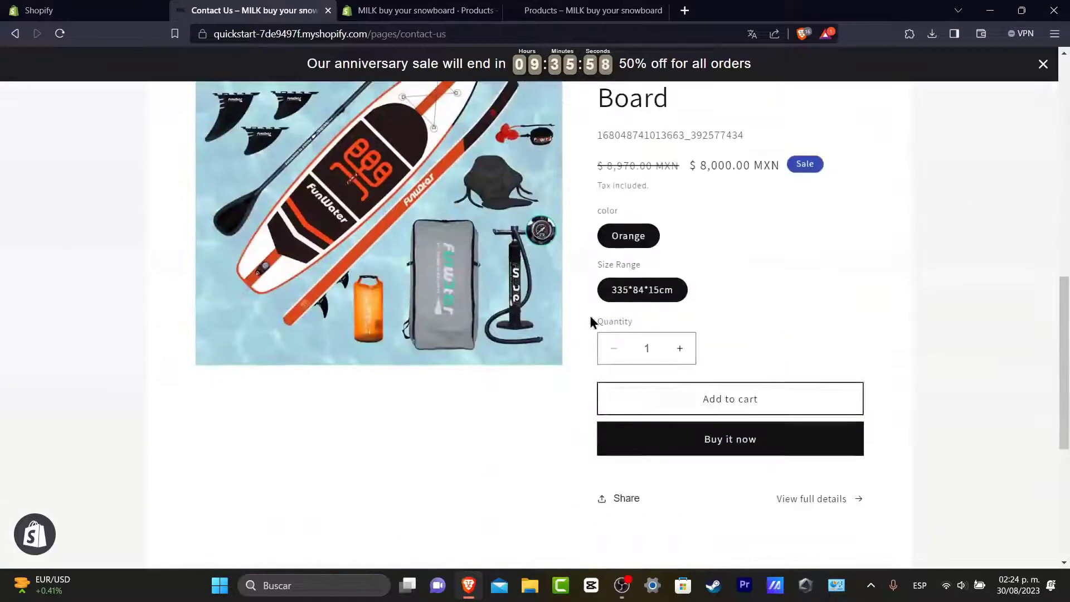
Step: Customize the live Updated copy of Dawn theme and expand About Us in the header preview
left_click(92, 9)
left_click(83, 292)
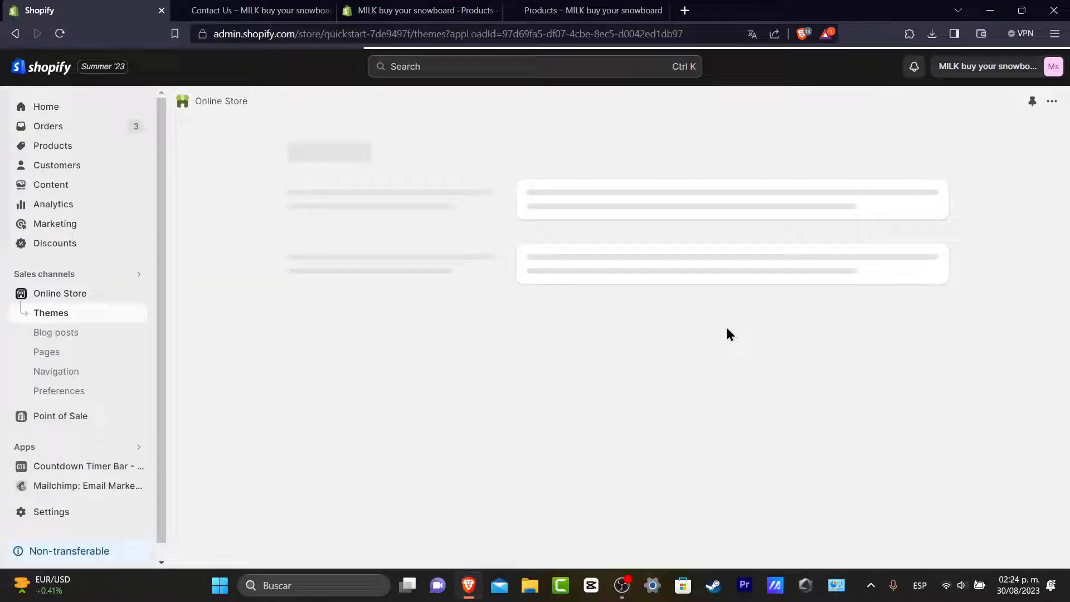
scroll(954, 370, "down", 3)
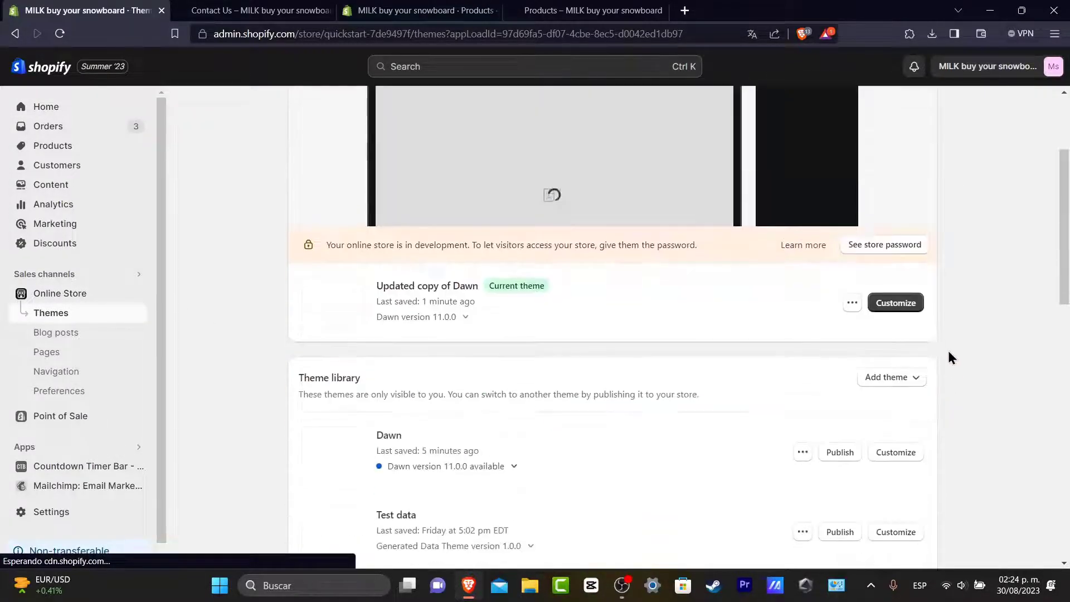
left_click(896, 303)
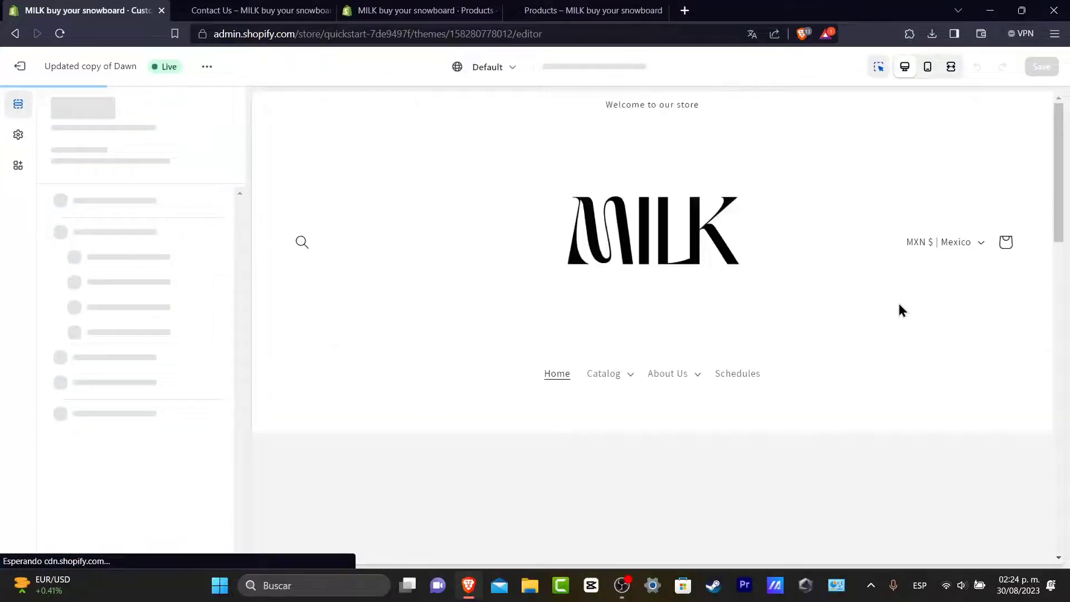
left_click(616, 410)
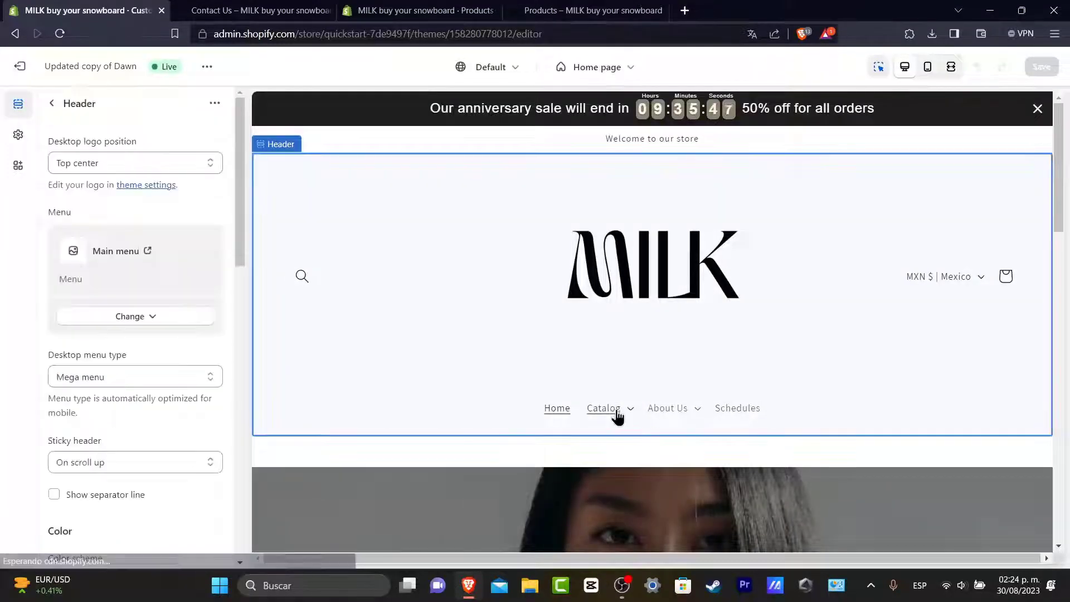
left_click(678, 415)
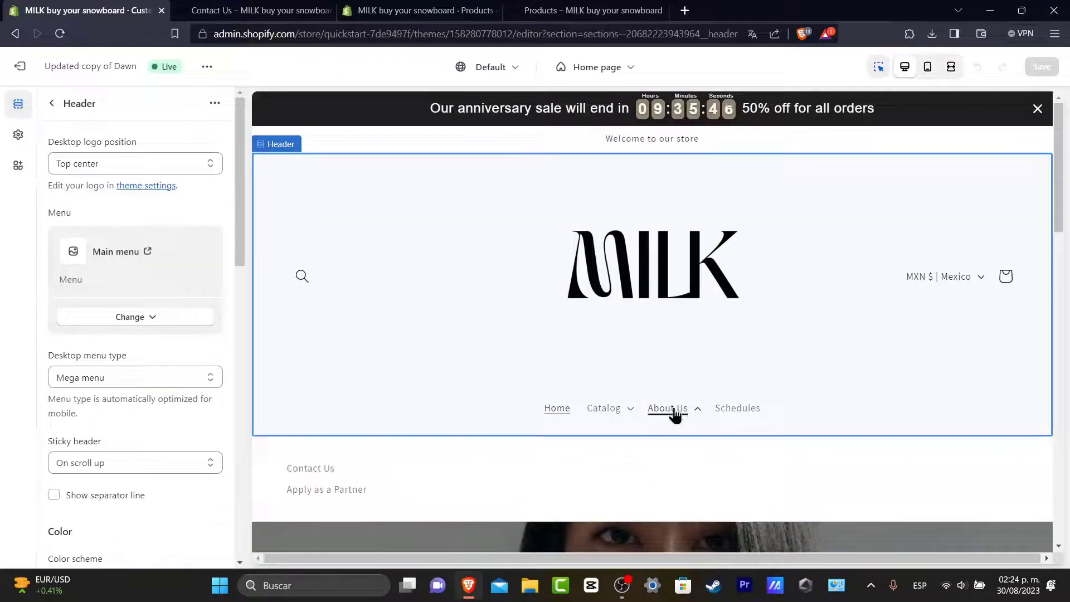
Step: Preview the Contact Us page and remove its Featured product section
left_click(316, 468)
scroll(719, 362, "down", 3)
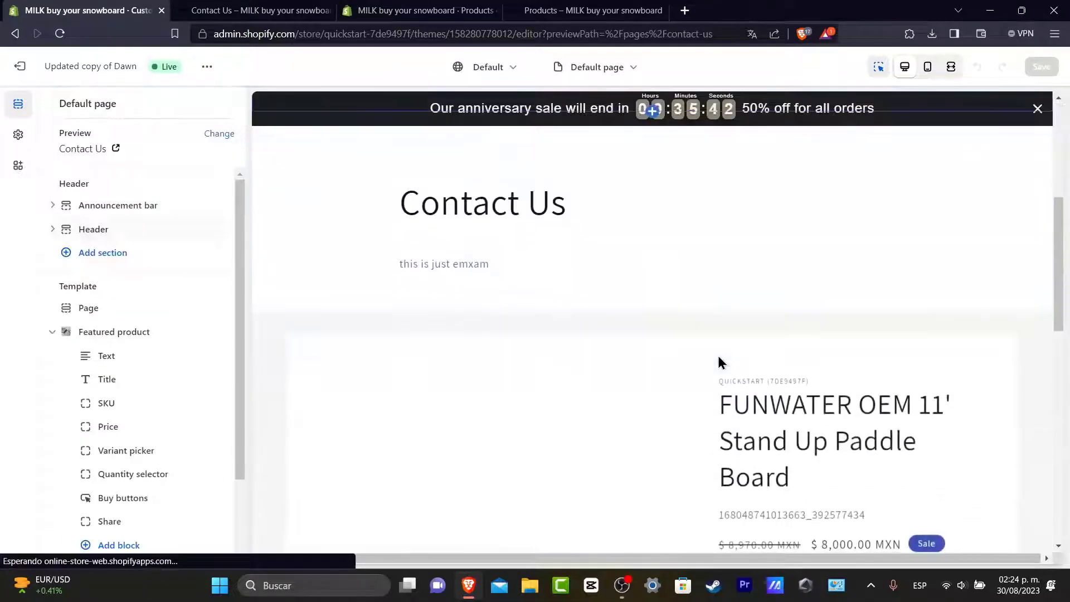
left_click(595, 344)
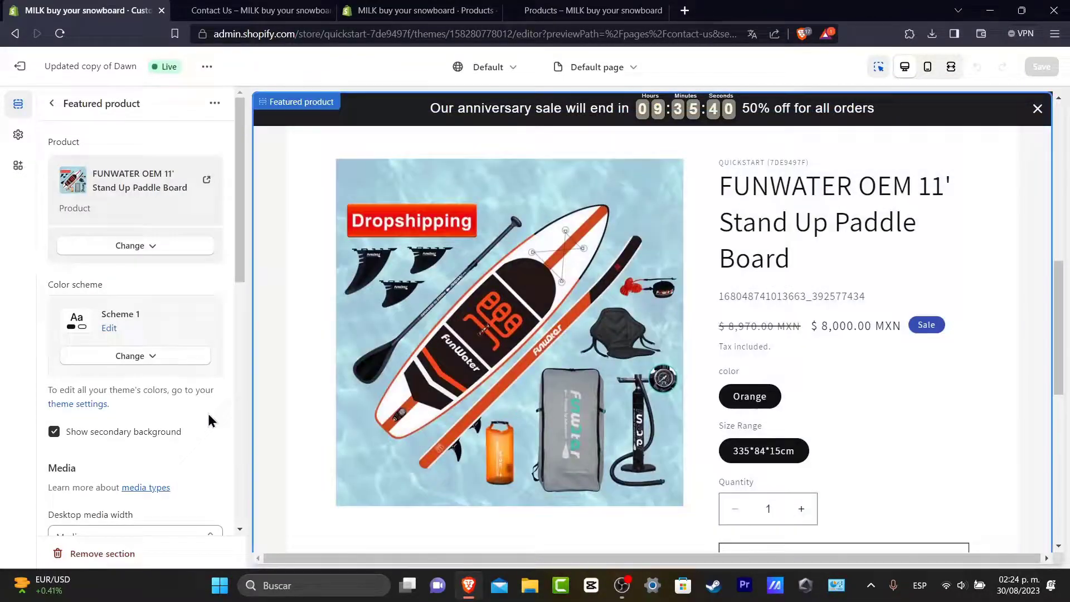
left_click(106, 554)
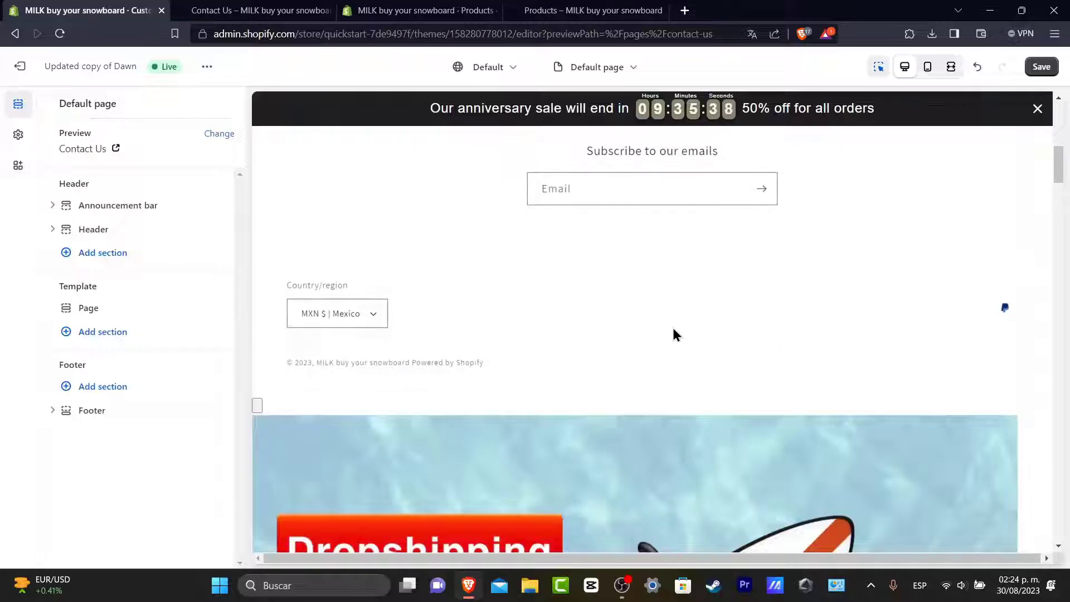
Step: Check the remaining page content and footer sections, then return to the section list
scroll(672, 326, "down", 5)
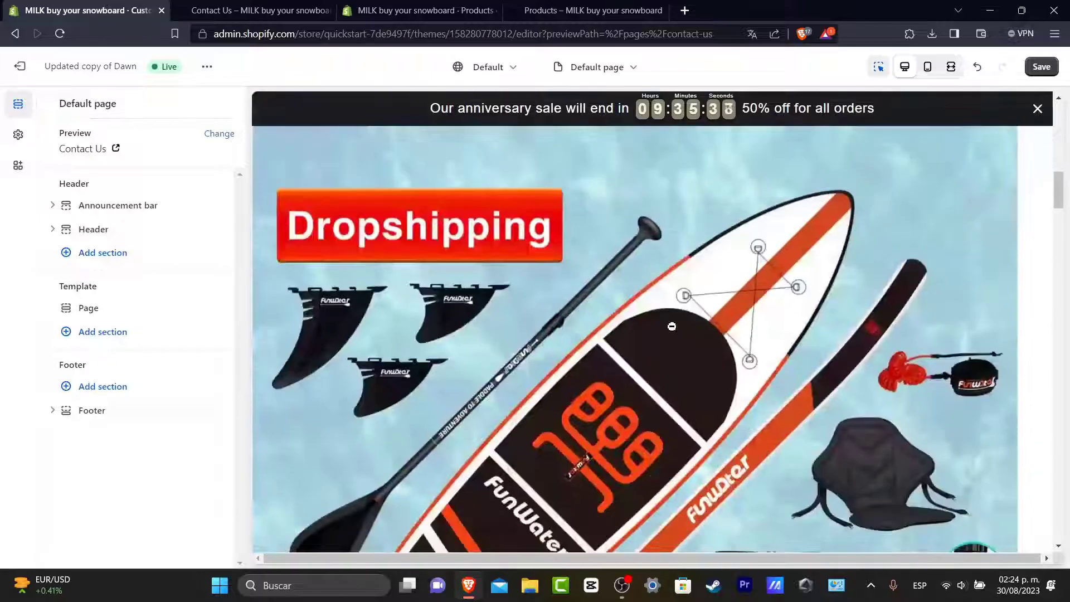
left_click(606, 289)
left_click(700, 256)
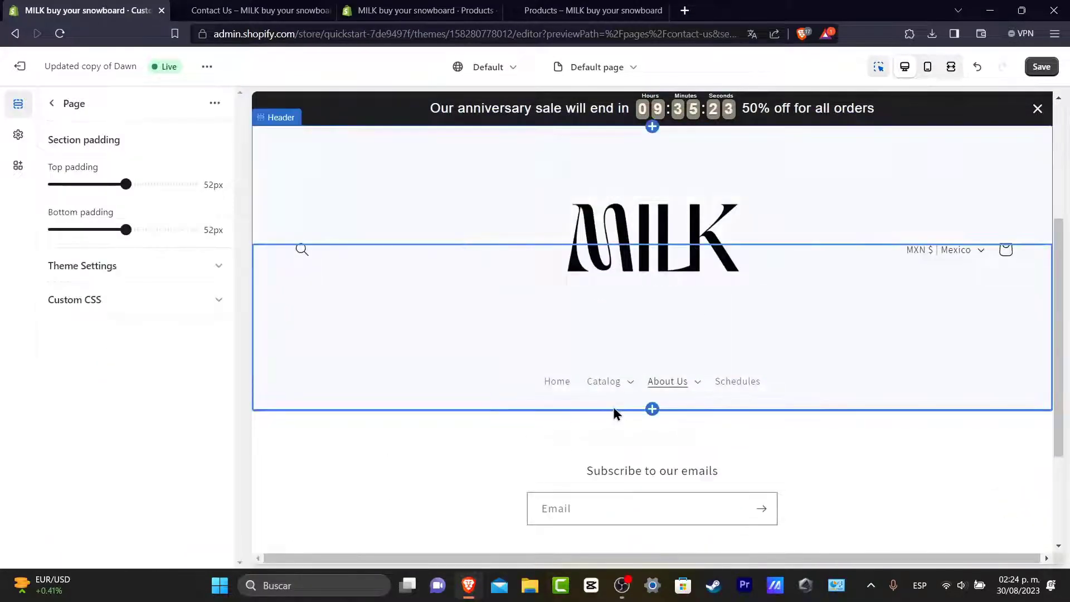
left_click(647, 416)
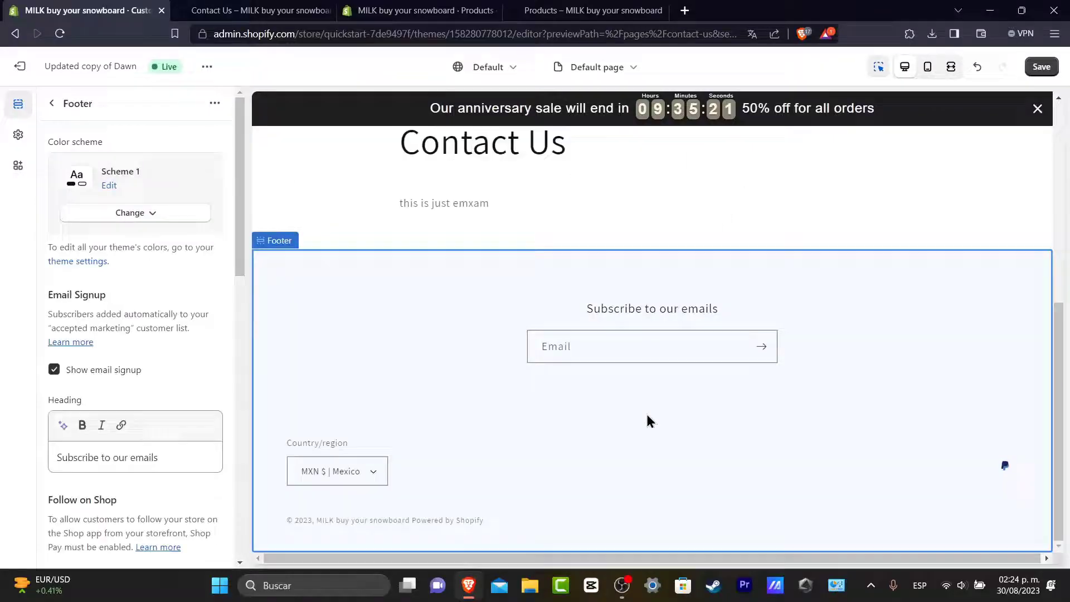
scroll(641, 260, "up", 5)
left_click(653, 405)
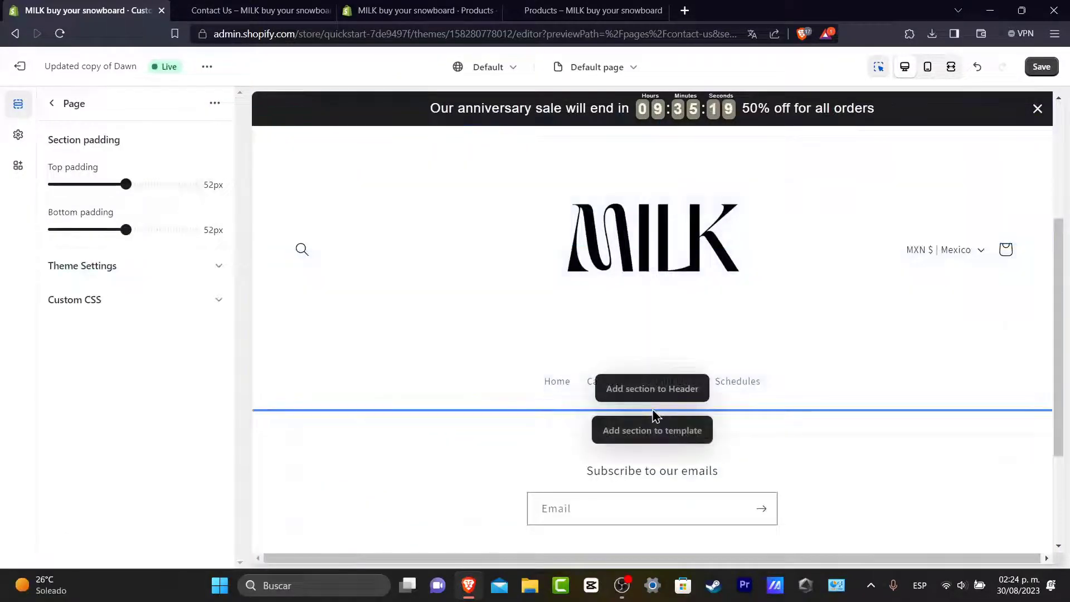
left_click(52, 104)
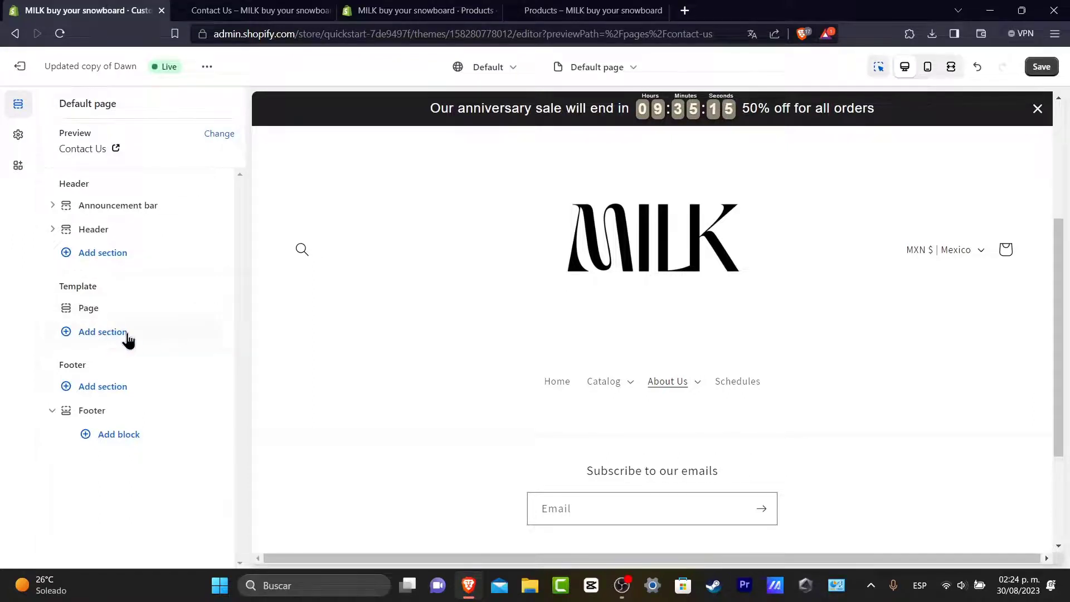
Step: Search 'form' in Add section and insert the Contact form section into the template
left_click(102, 333)
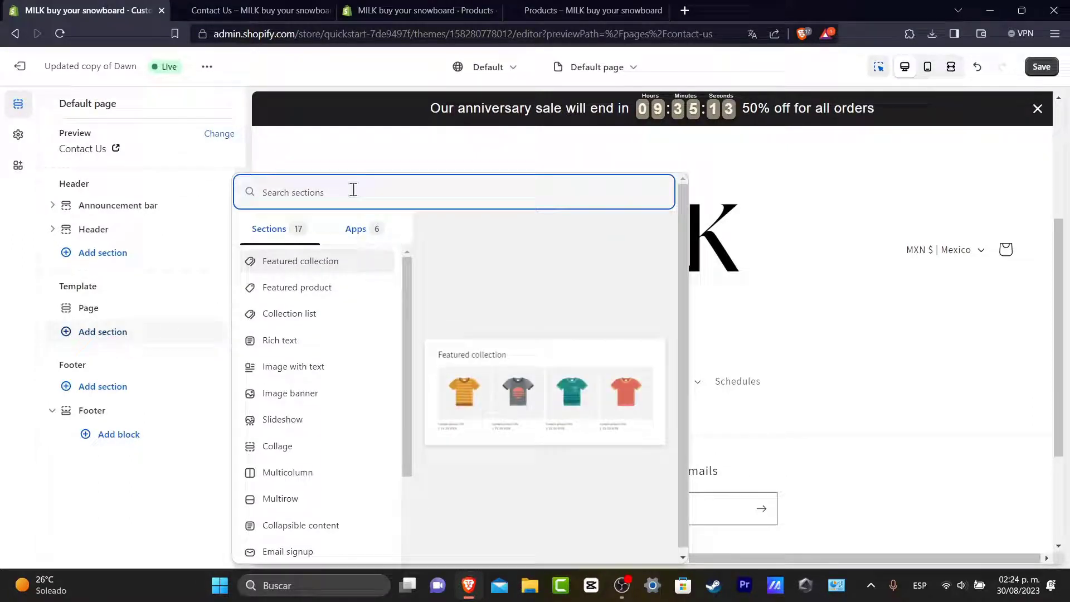
type("form")
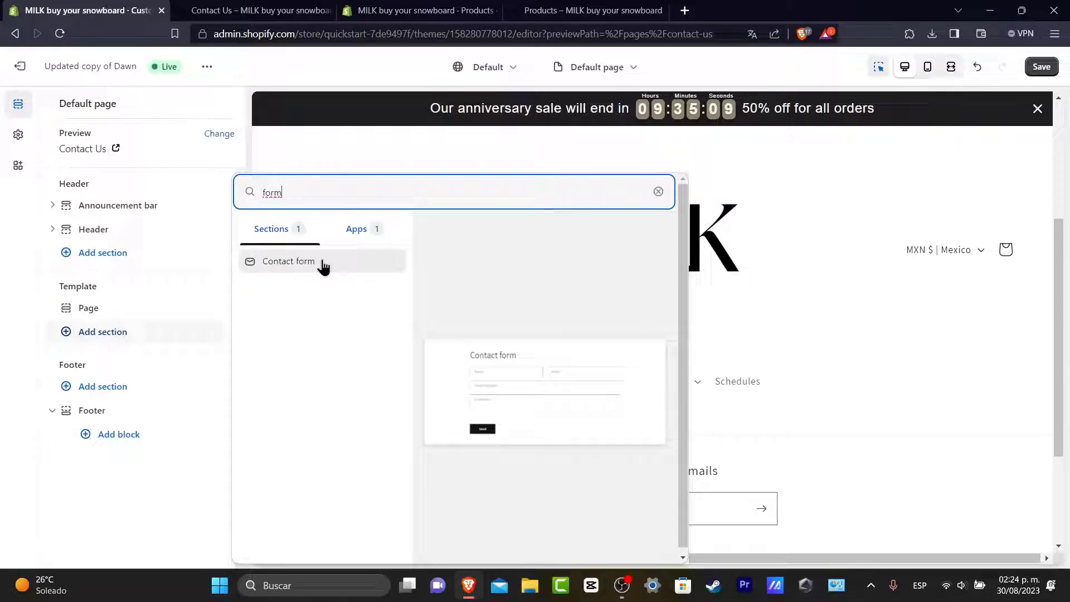
left_click(322, 263)
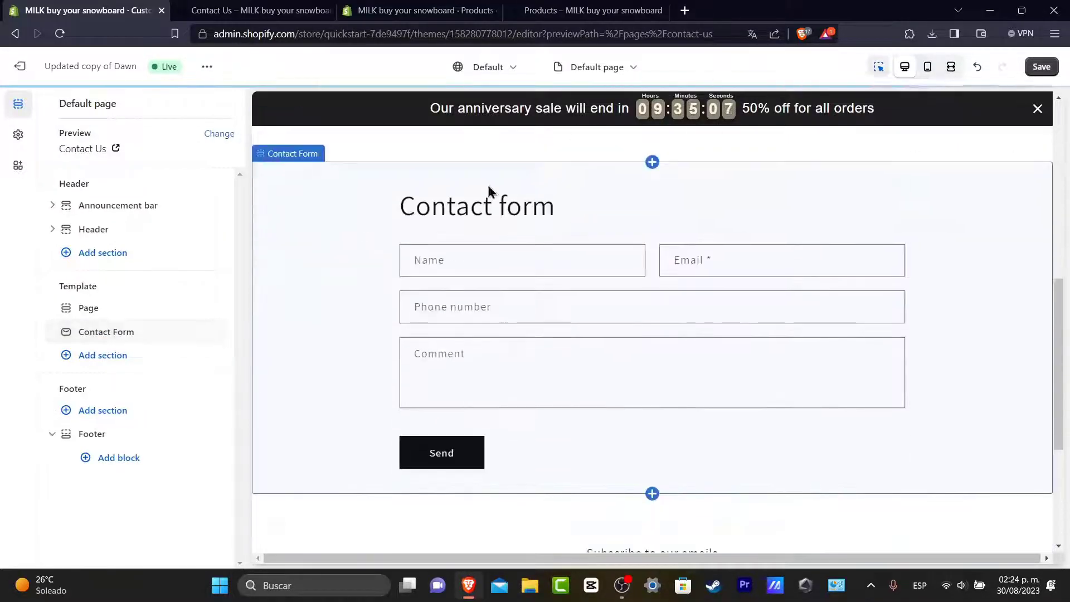
Step: Replace the contact form heading with 'Leave us your info'
left_click(617, 208)
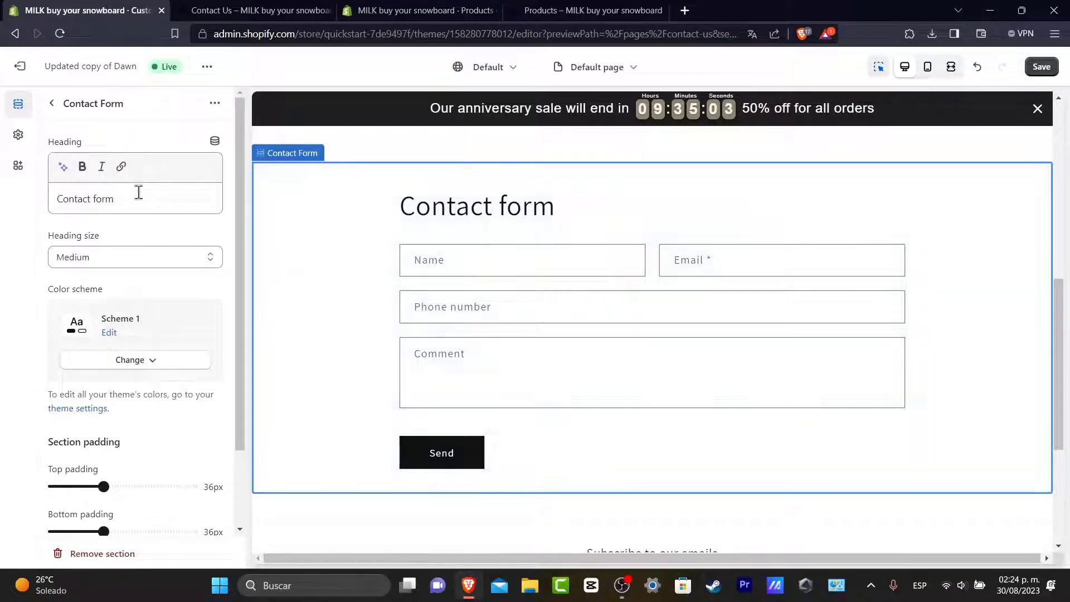
left_click(115, 199)
key("ctrl+a")
type("Lea")
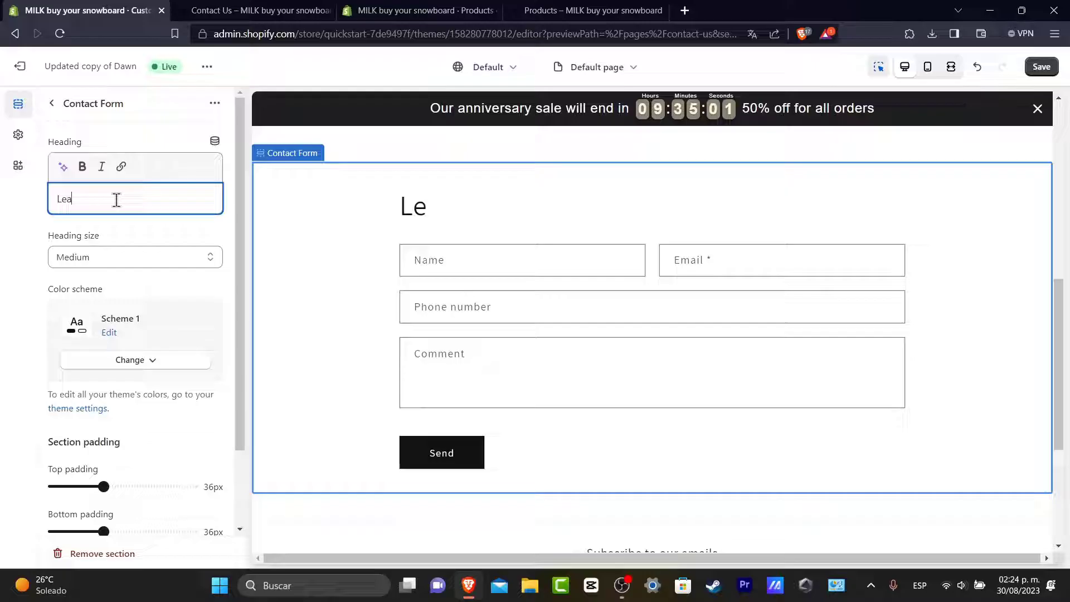
type("ve us your info")
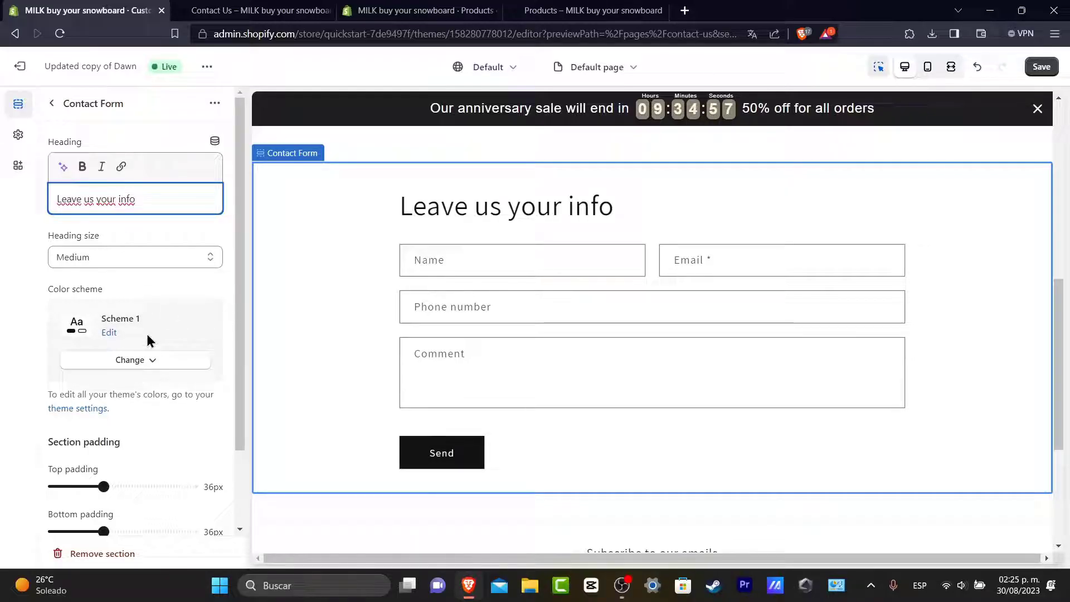
Step: Review the section's Theme settings and Custom CSS, then remove the Contact form section
scroll(174, 397, "down", 2)
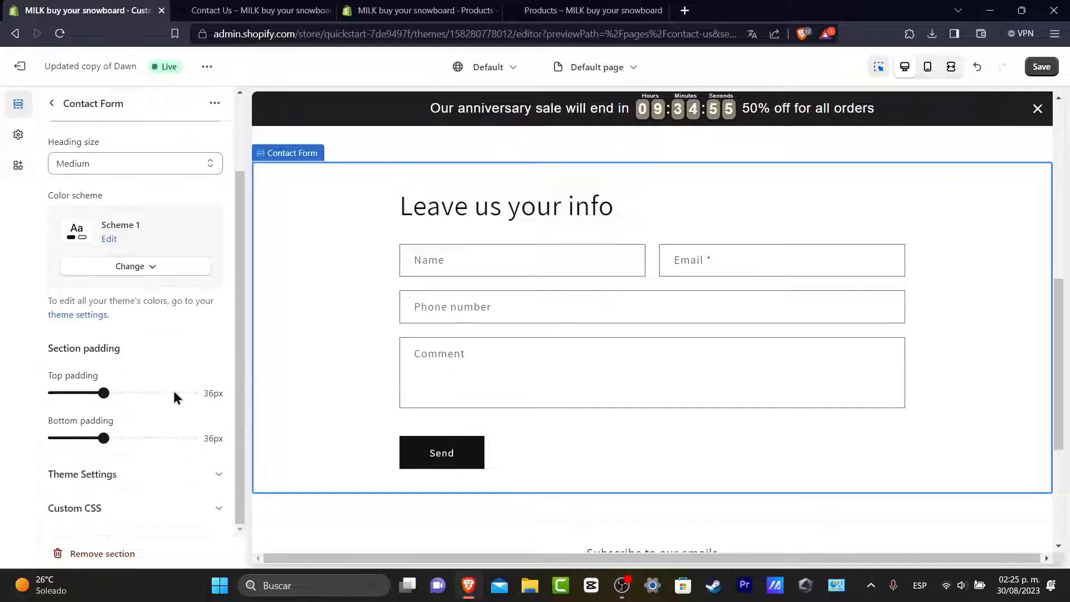
left_click(157, 475)
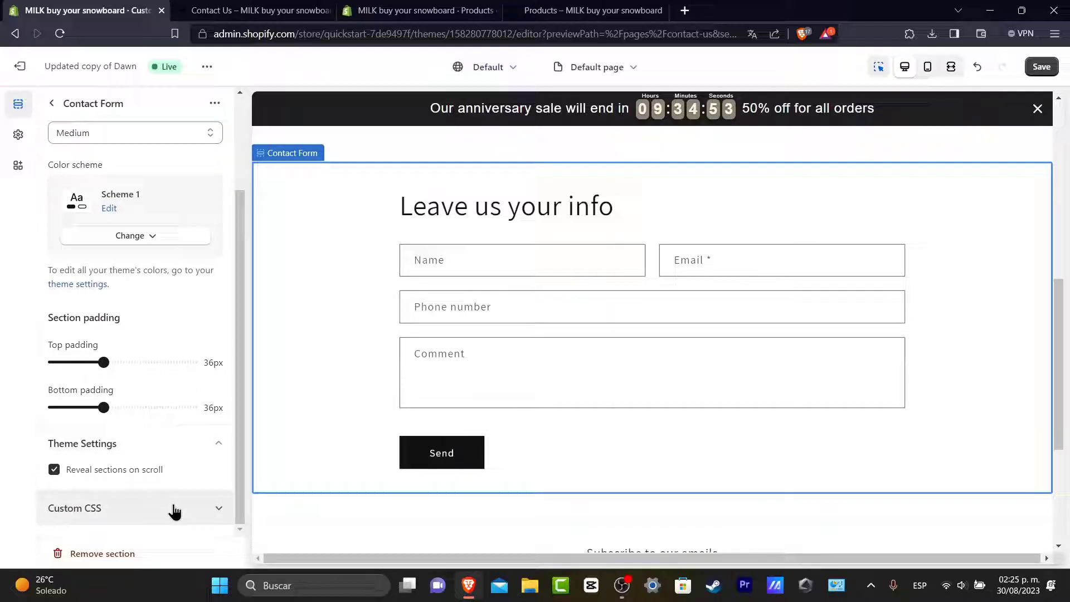
left_click(172, 508)
scroll(170, 484, "down", 1)
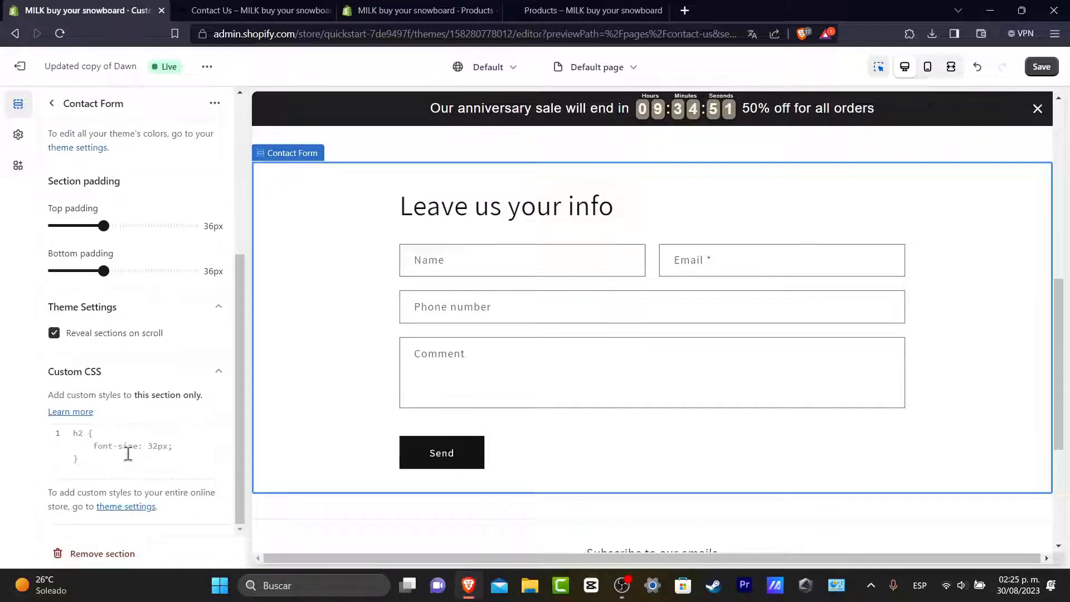
scroll(582, 353, "down", 4)
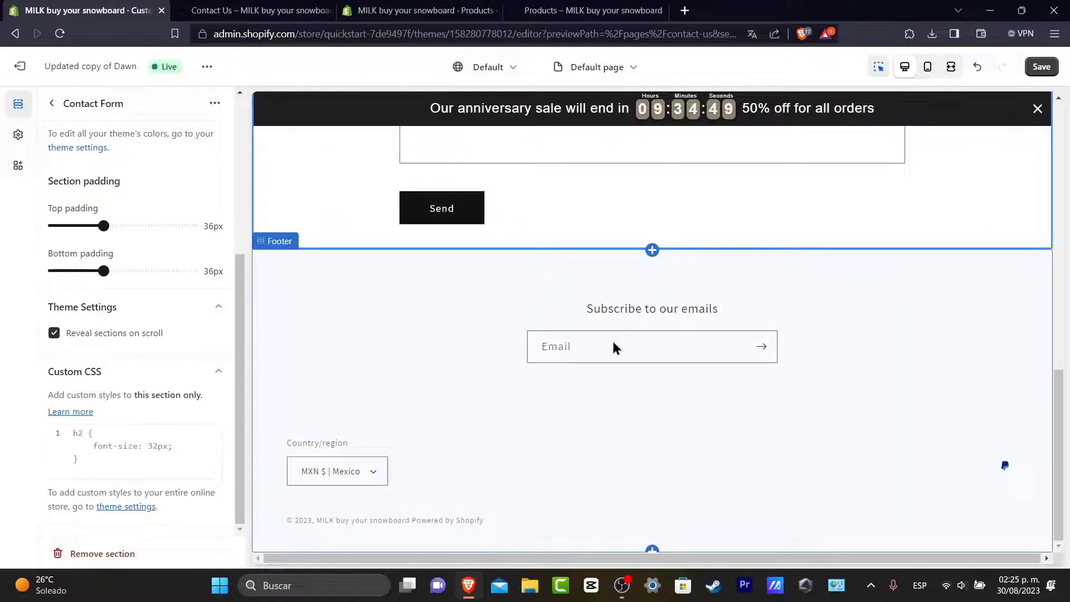
scroll(613, 348, "up", 8)
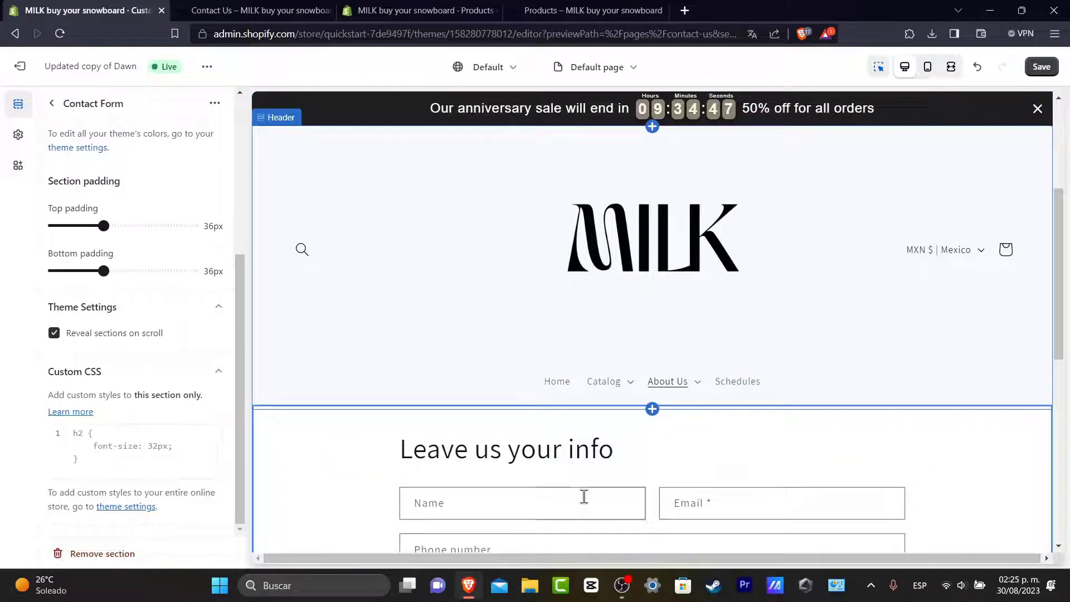
scroll(657, 484, "down", 8)
scroll(669, 502, "up", 8)
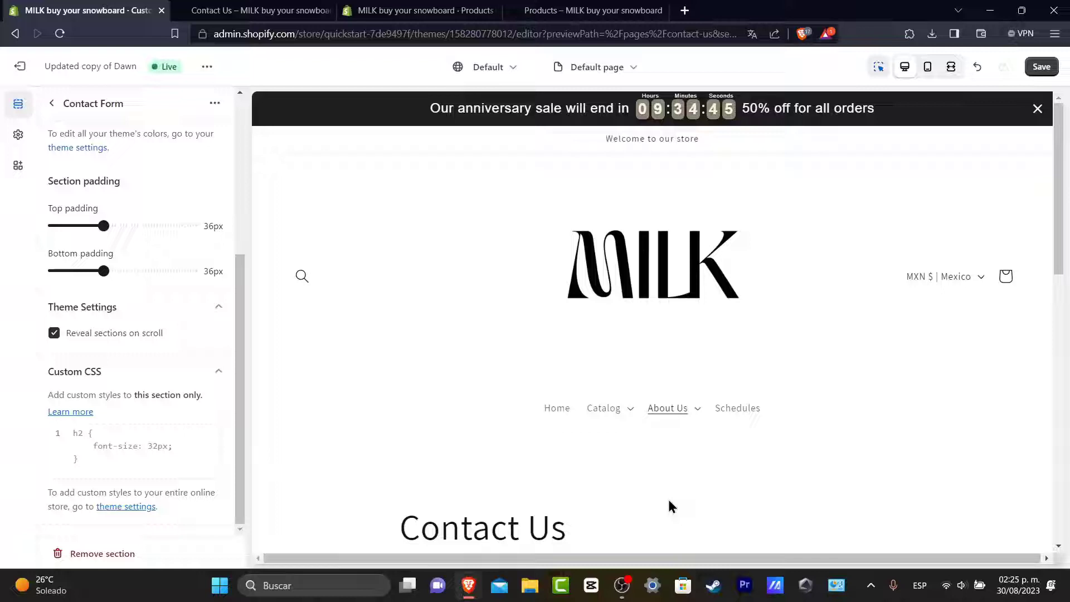
scroll(702, 505, "down", 3)
scroll(724, 494, "down", 3)
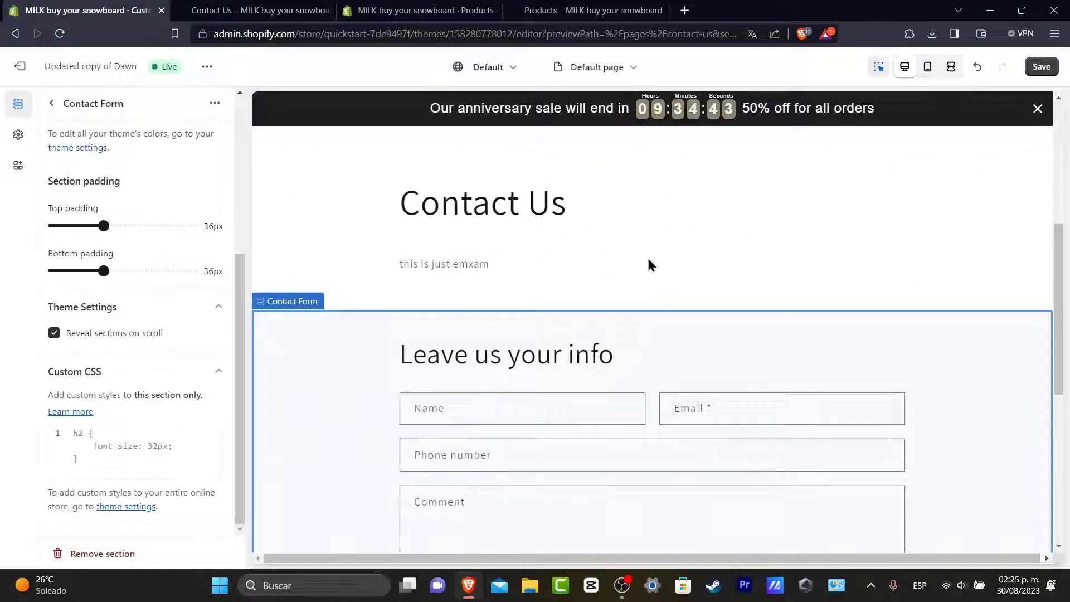
left_click(133, 556)
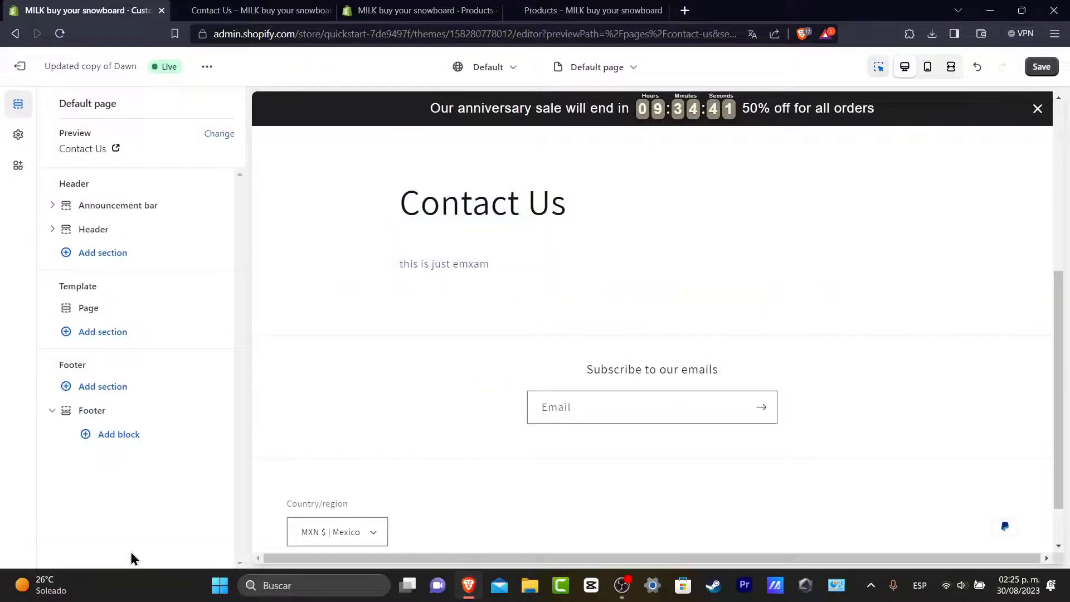
Step: Inspect the Page and Footer section settings, then return to the section list
left_click(616, 307)
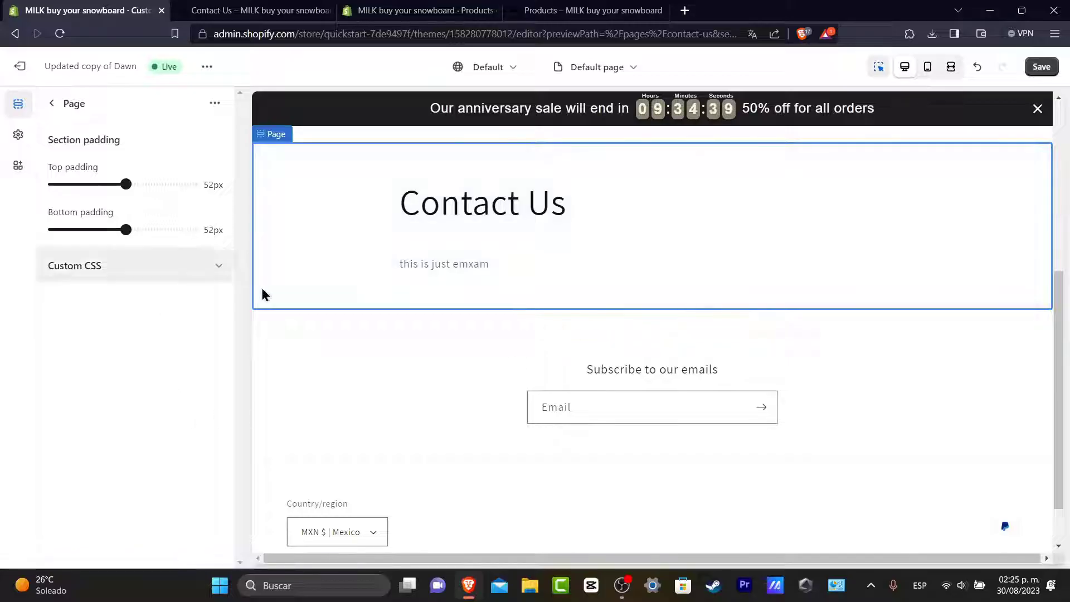
left_click(625, 332)
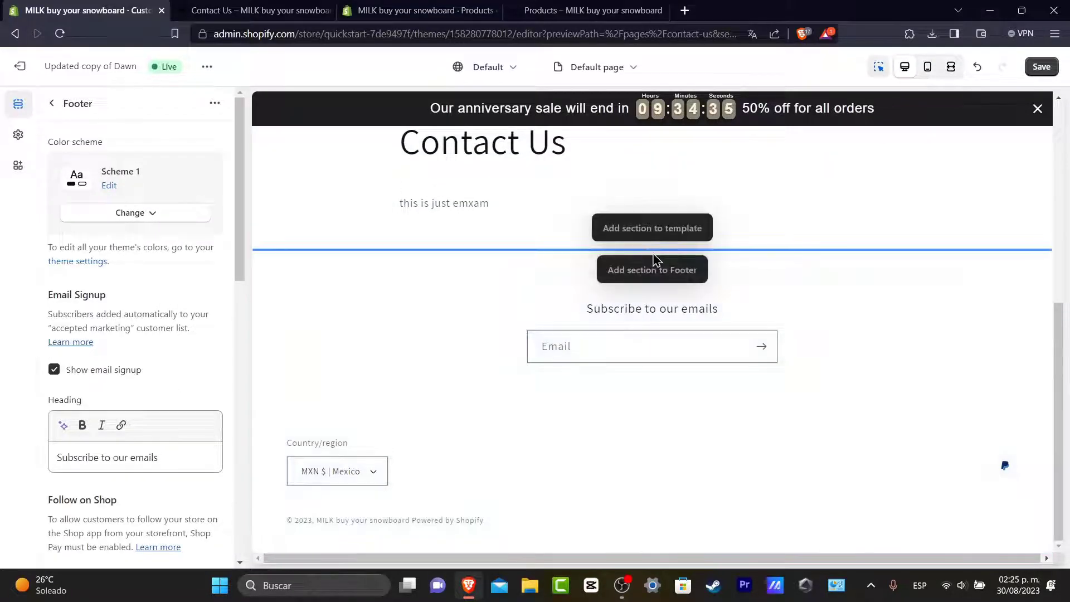
left_click(52, 105)
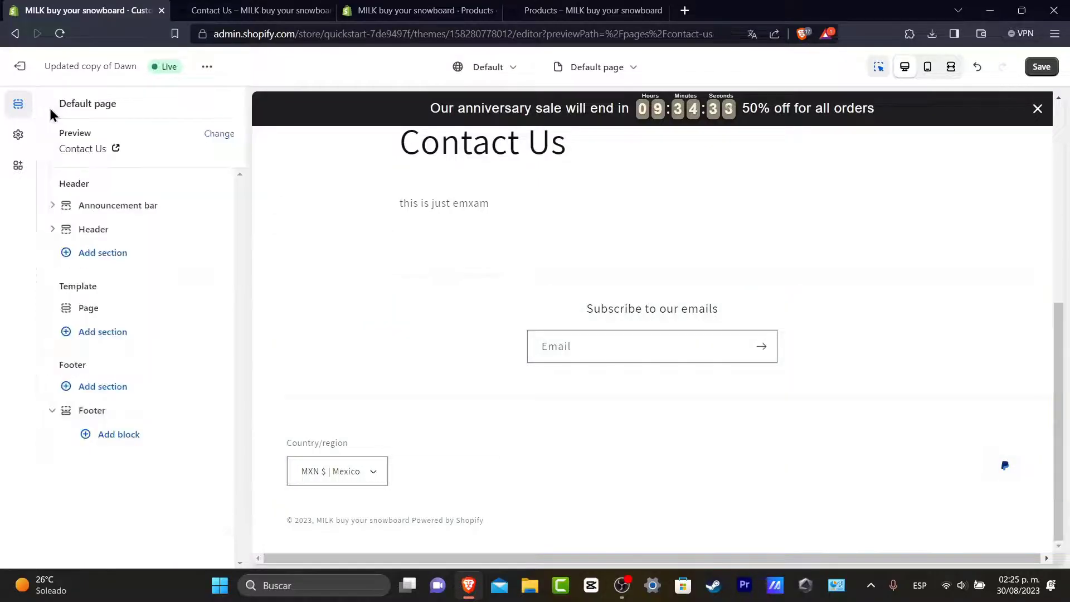
Step: In Add section, switch to the Apps tab and search for 'form'
left_click(109, 332)
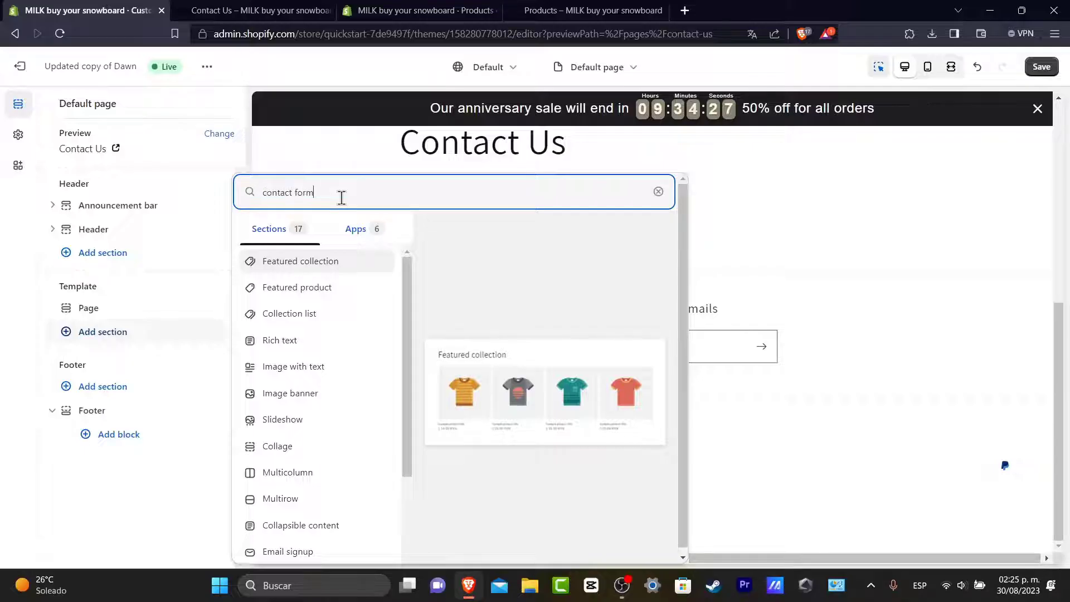
left_click(339, 231)
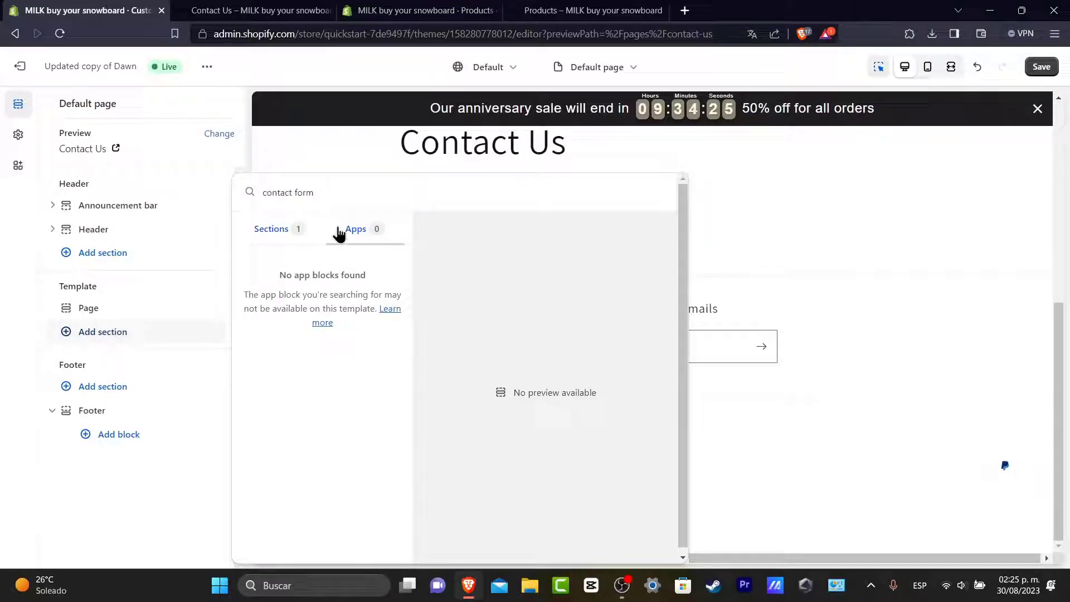
left_click(347, 196)
key("ctrl+a")
type("form")
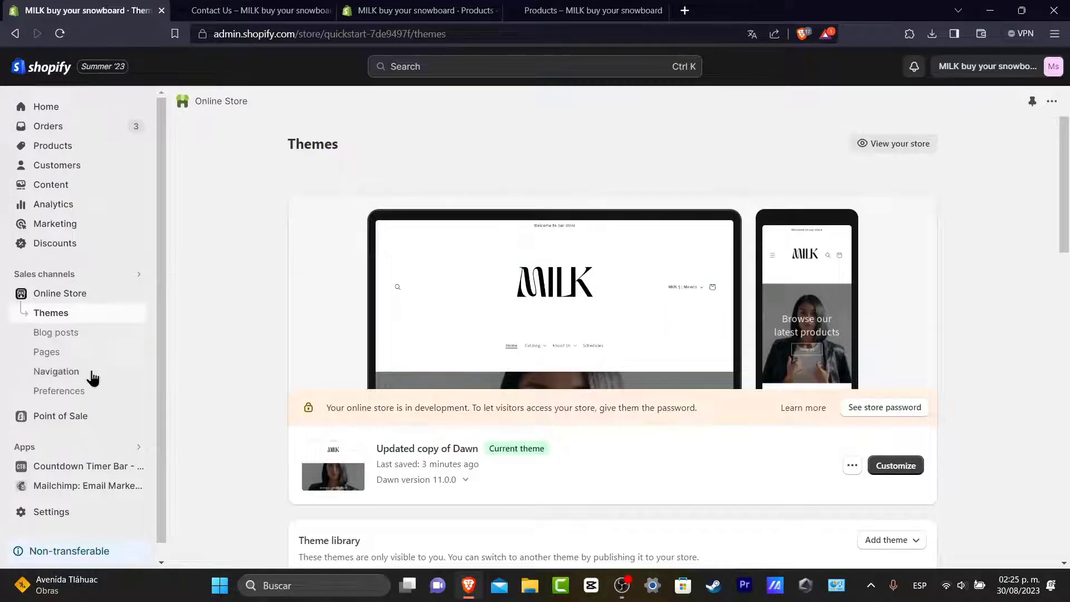
Step: Launch the Mailchimp: Email Marketing app from the installed apps list
left_click(73, 446)
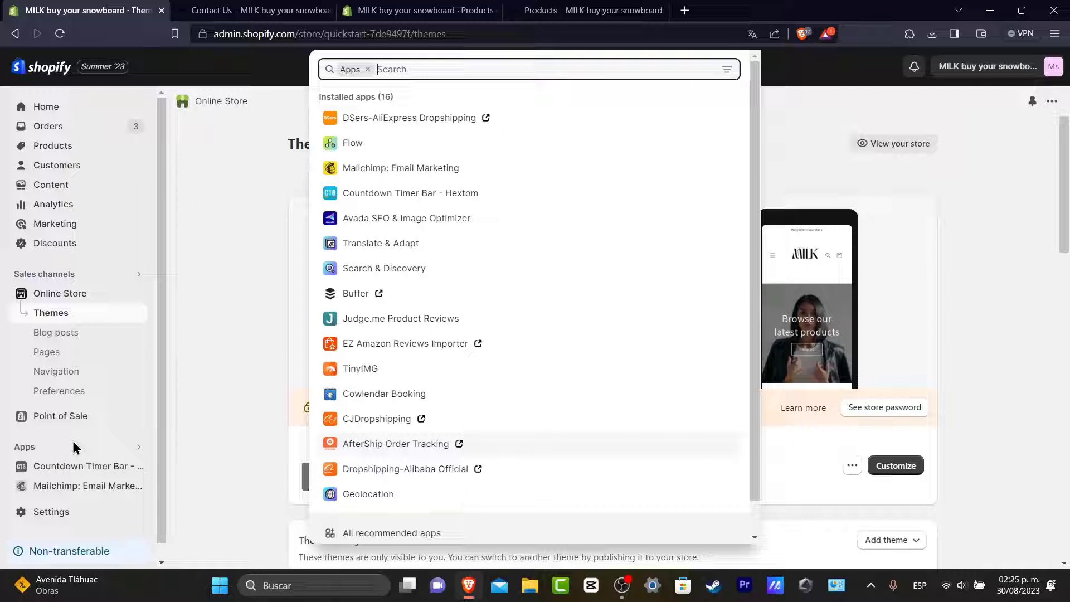
left_click(427, 169)
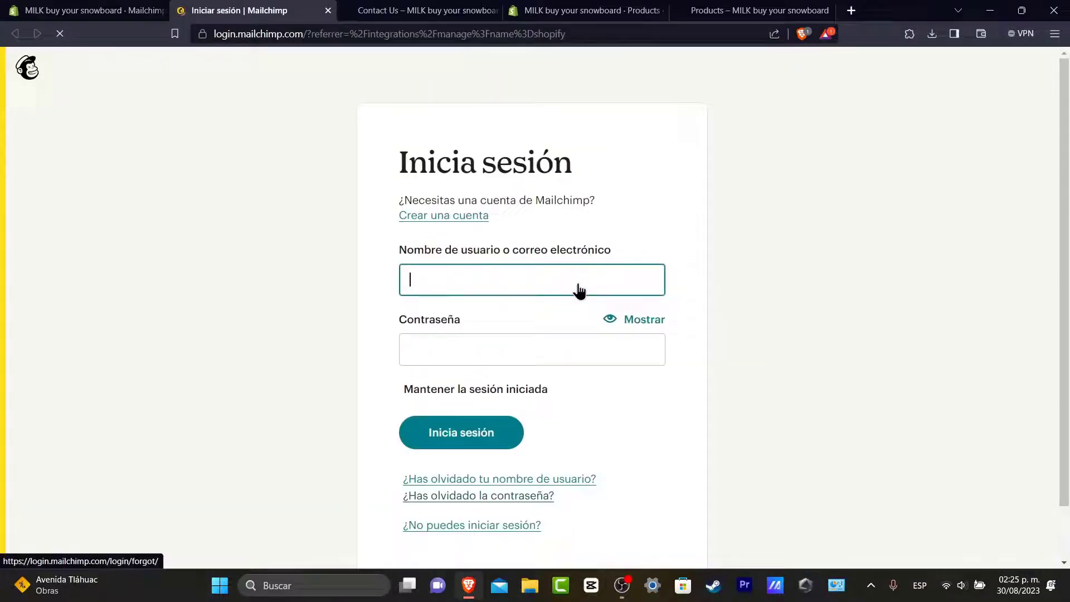
Step: From the Mailchimp dashboard, review the Create options, then go to Signup Form > Embedded form
scroll(765, 365, "down", 2)
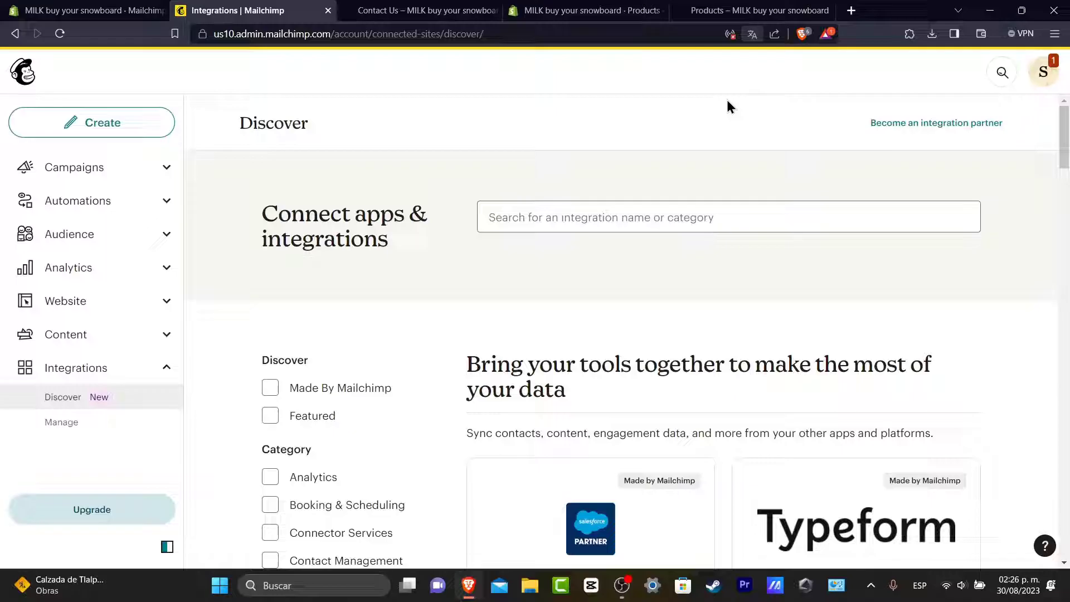
left_click(102, 300)
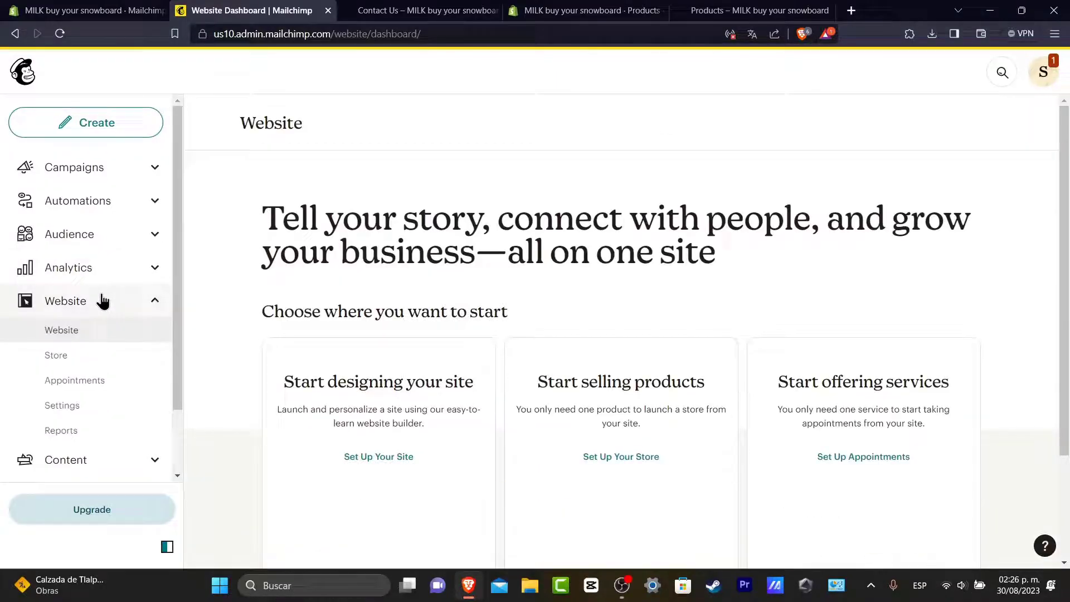
left_click(107, 129)
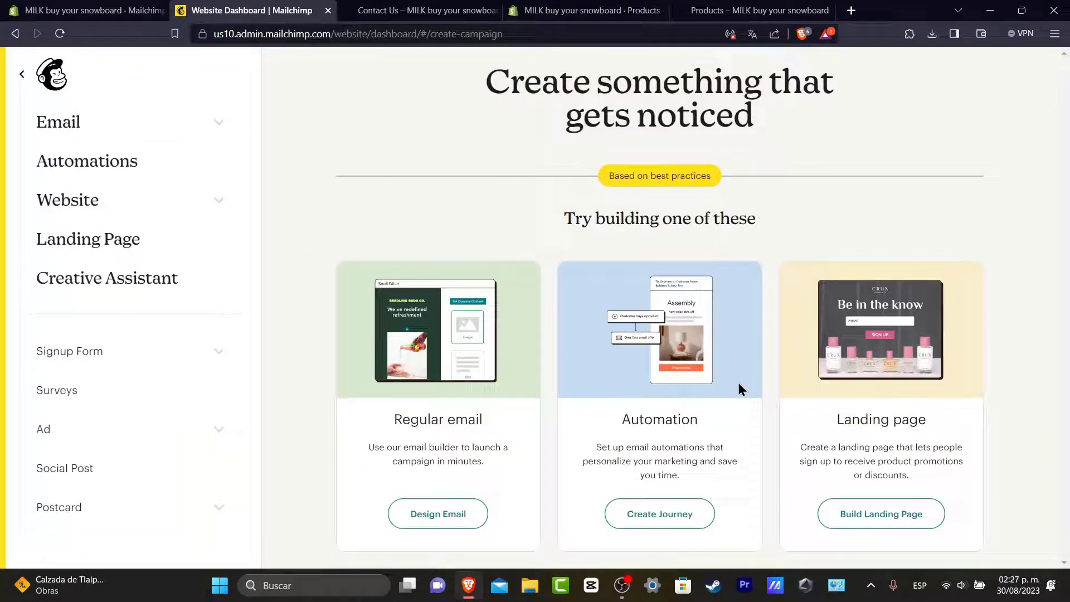
left_click_drag(399, 418, 487, 417)
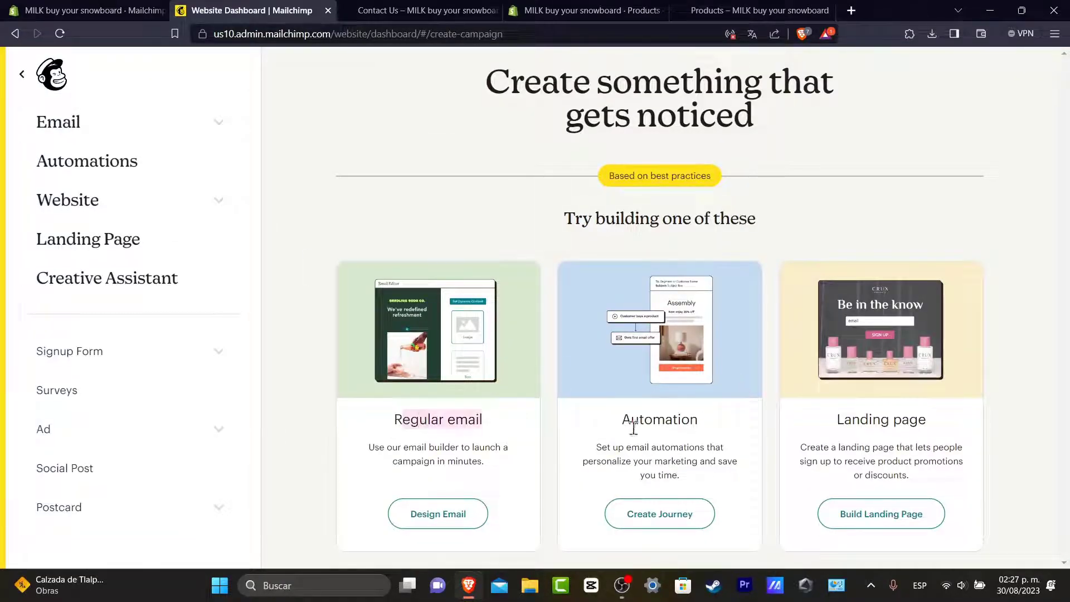
left_click(651, 417)
left_click_drag(826, 421, 928, 420)
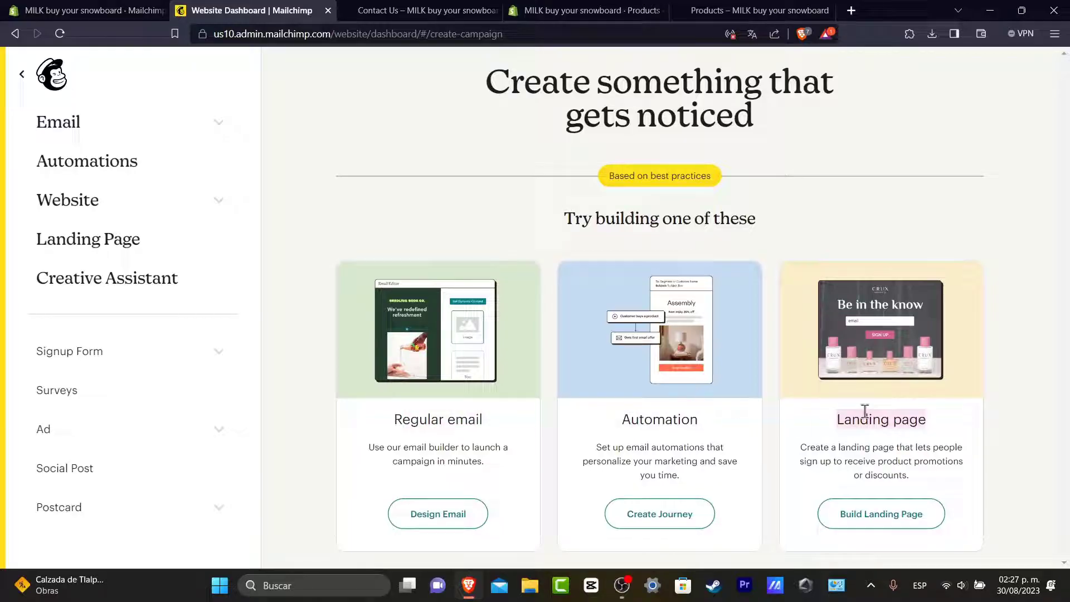
left_click(94, 352)
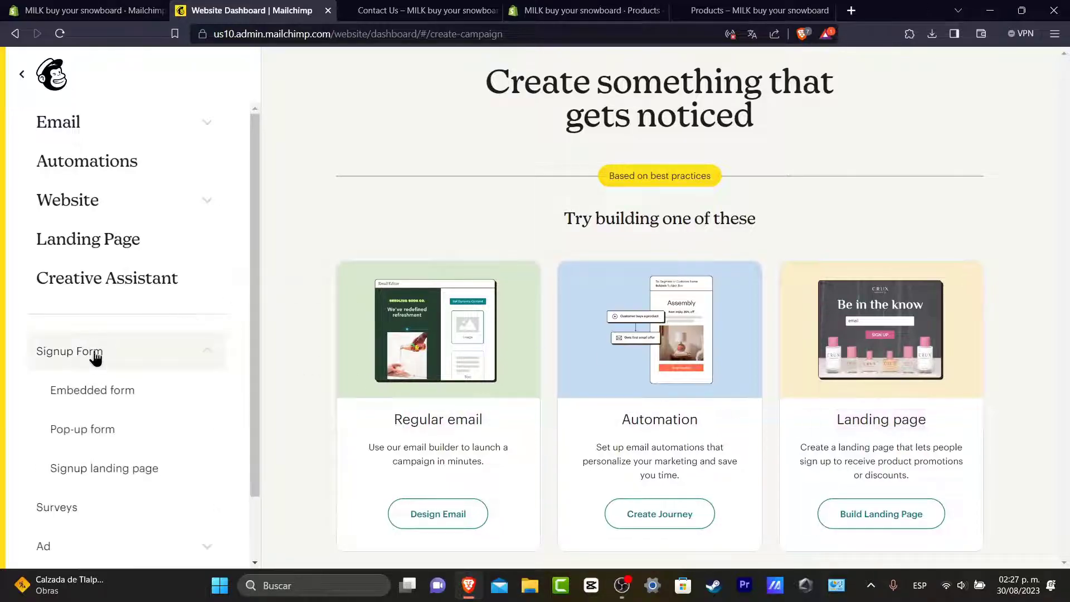
left_click(137, 399)
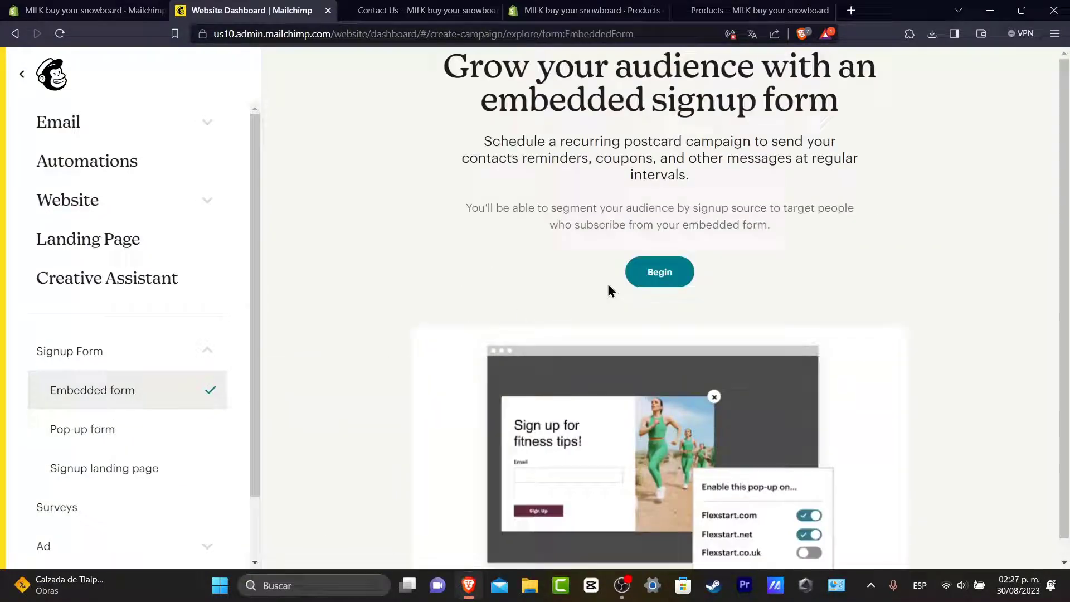
Step: Build the embedded signup form with its default fields and settings, then copy the embed code
left_click(642, 272)
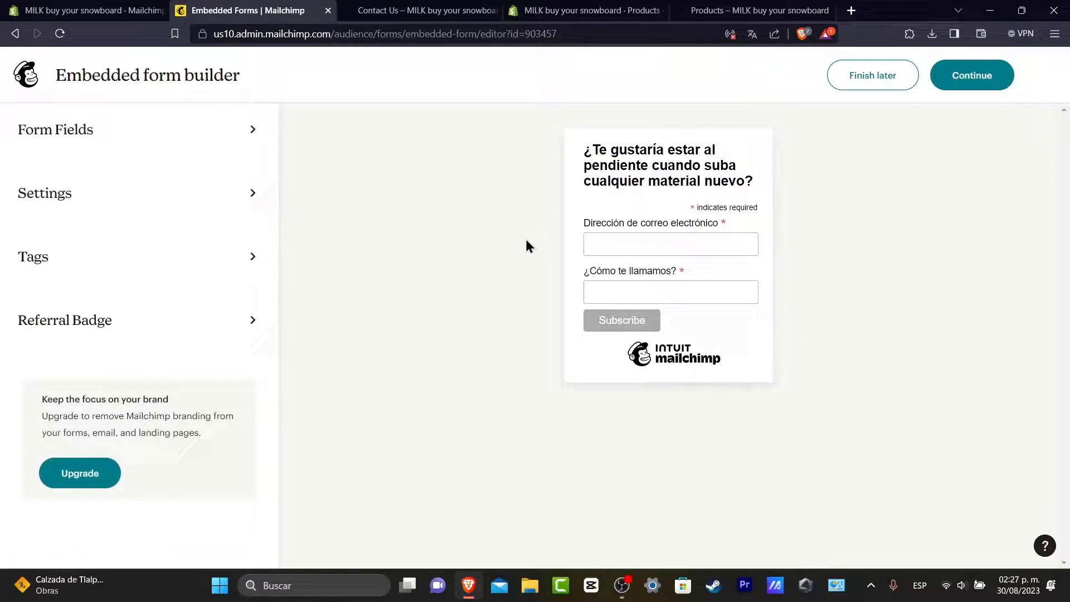
left_click(86, 129)
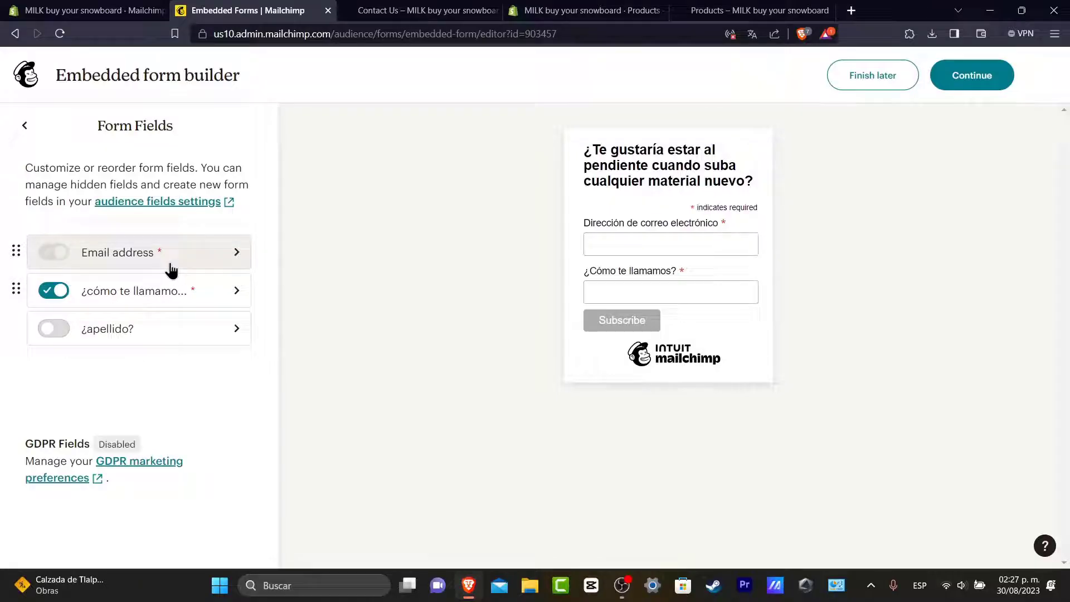
left_click(28, 130)
left_click(103, 191)
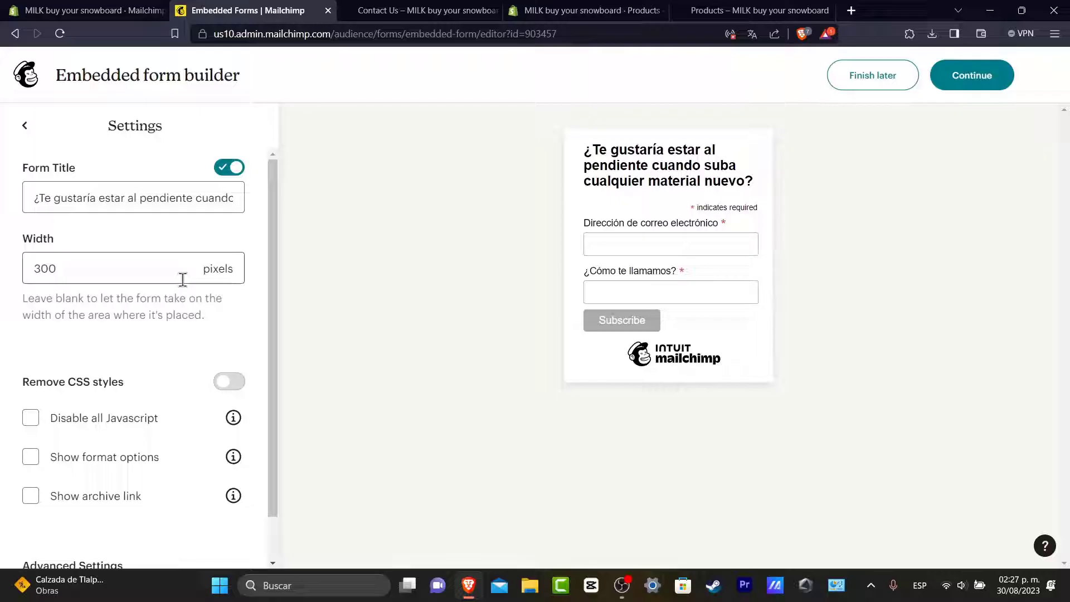
scroll(156, 351, "down", 1)
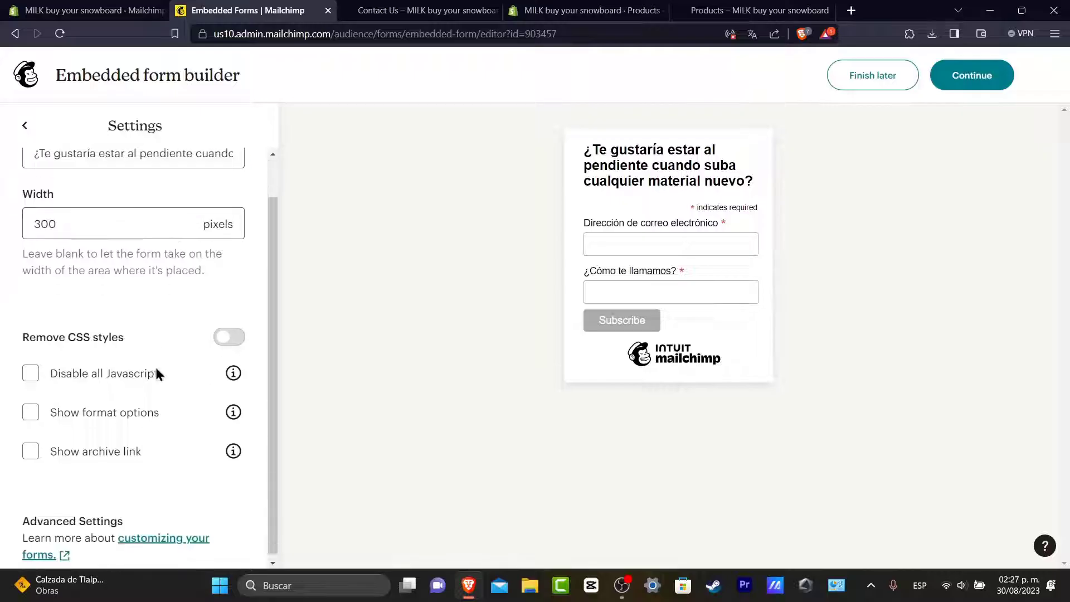
left_click(28, 131)
left_click(997, 80)
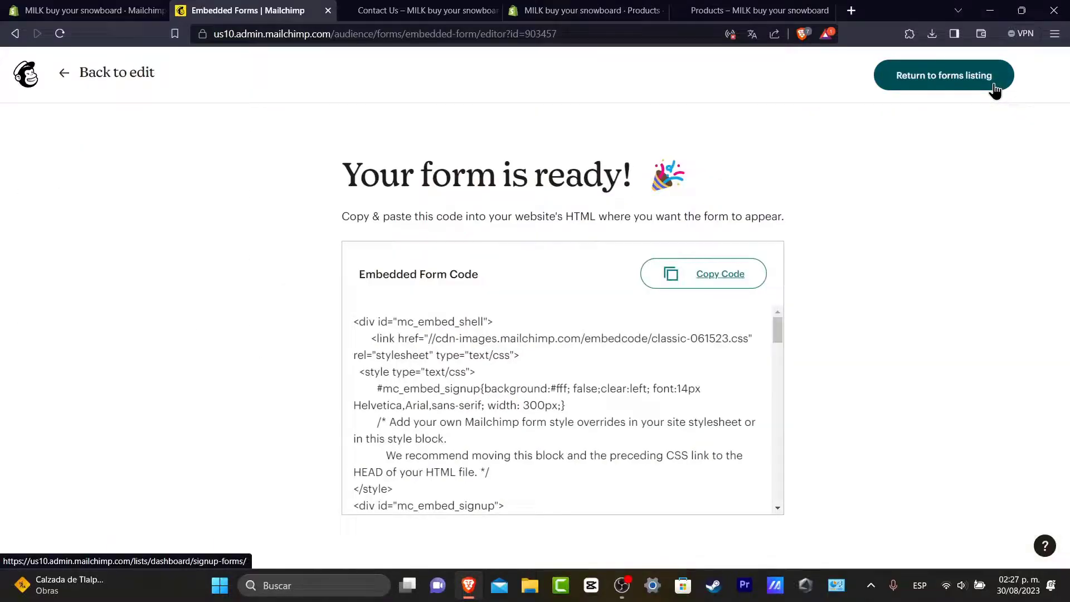
left_click(738, 278)
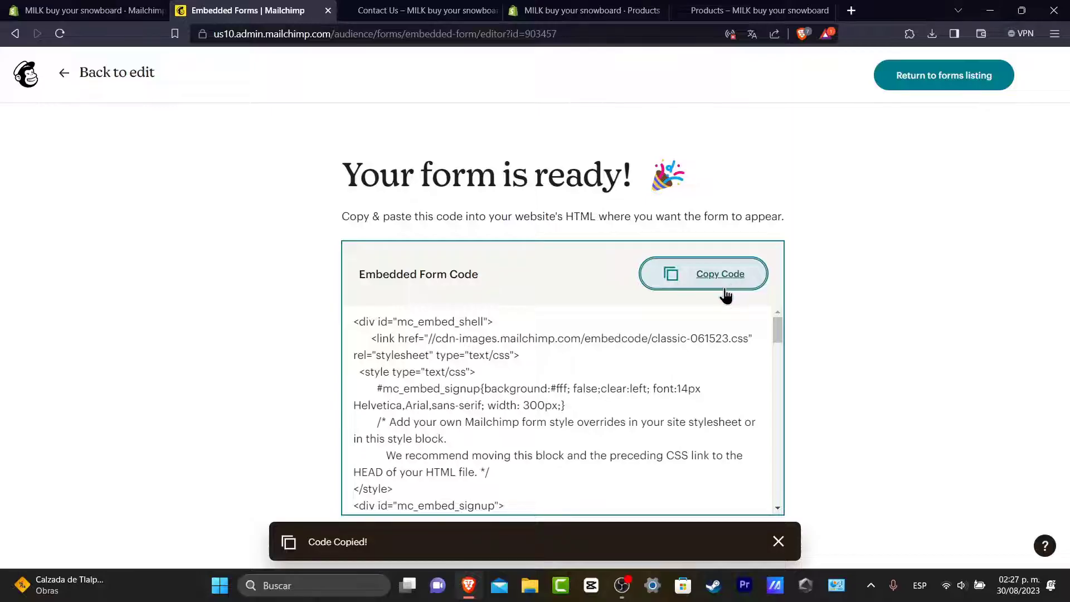
Step: In the Shopify admin, open the Contact Us page under Online Store > Pages
left_click(123, 9)
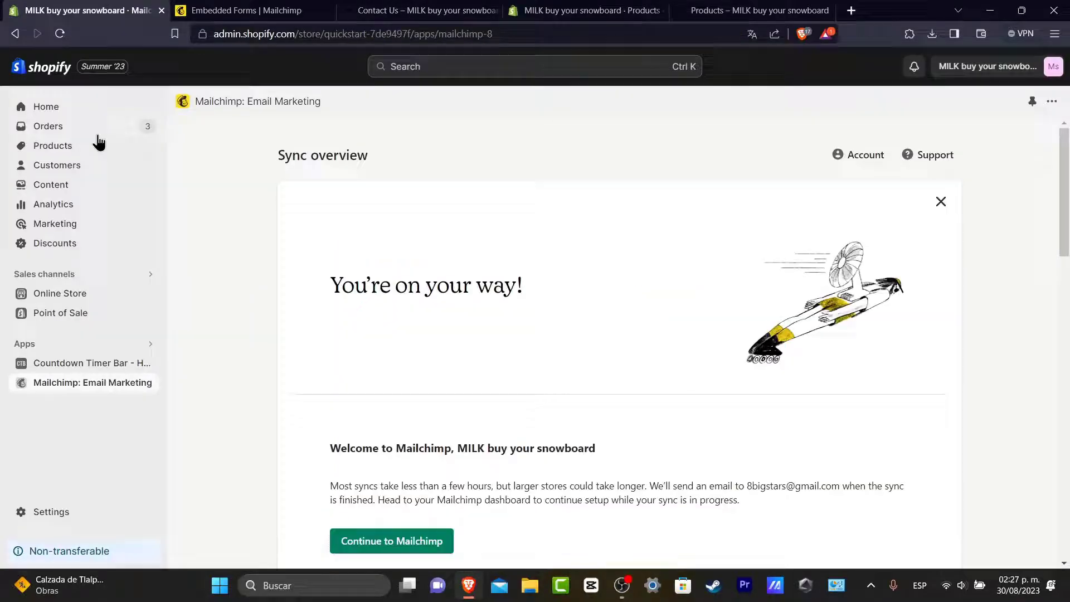
left_click(73, 295)
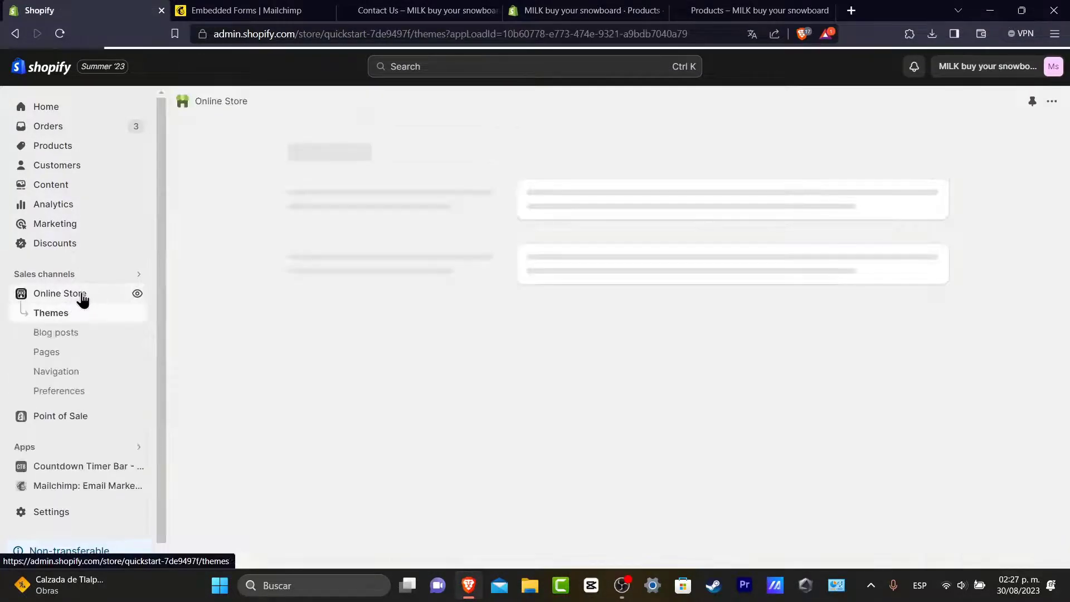
left_click(46, 352)
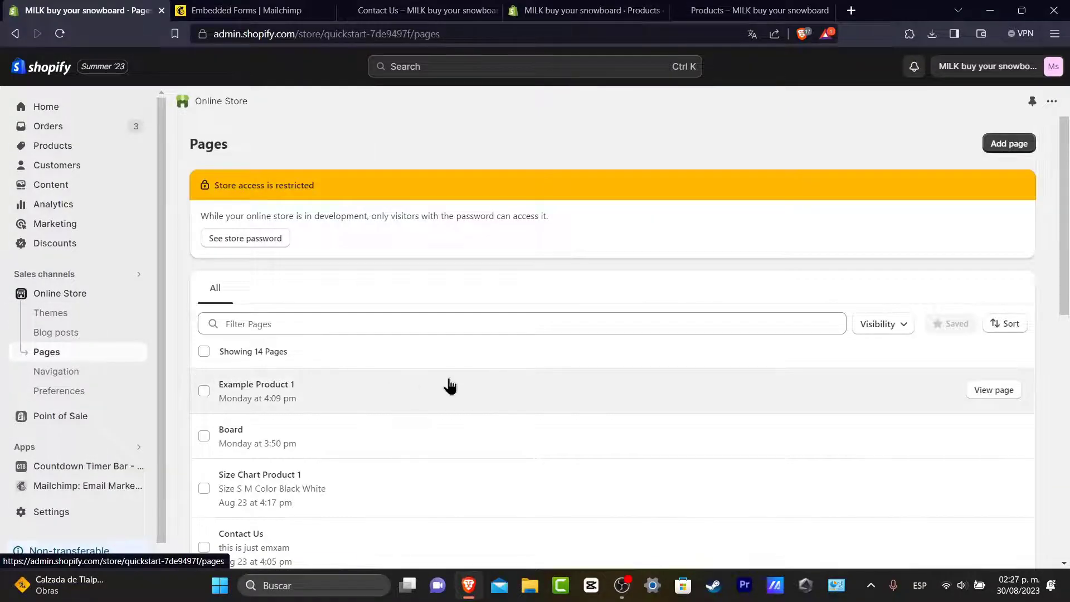
scroll(449, 384, "down", 3)
left_click(295, 379)
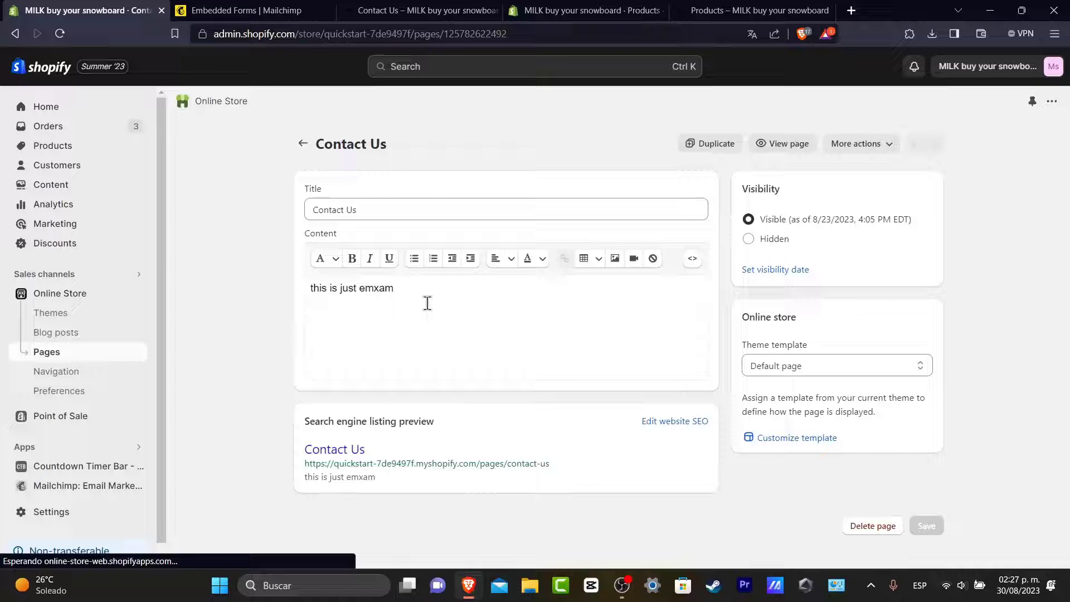
Step: Replace the placeholder text with the pasted Mailchimp form code in HTML view and save
left_click(425, 301)
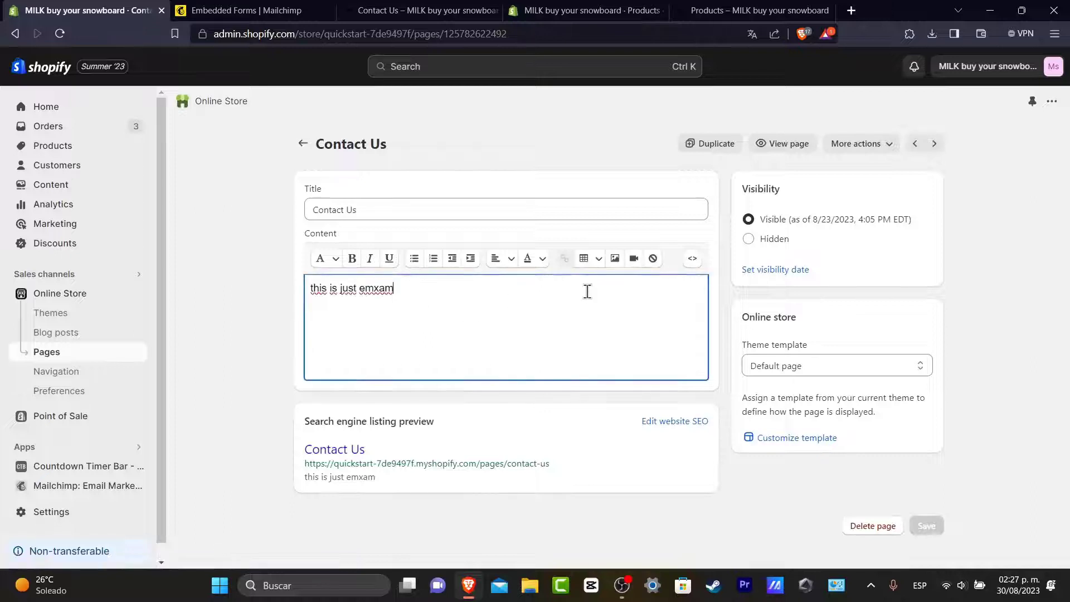
left_click(692, 261)
triple_click(447, 289)
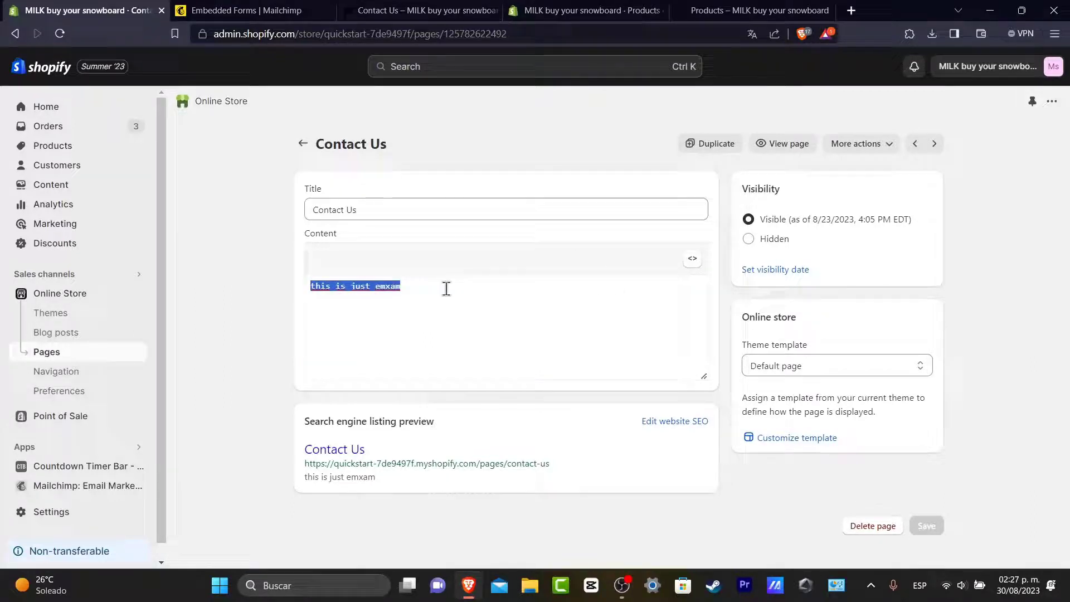
key("ctrl+v")
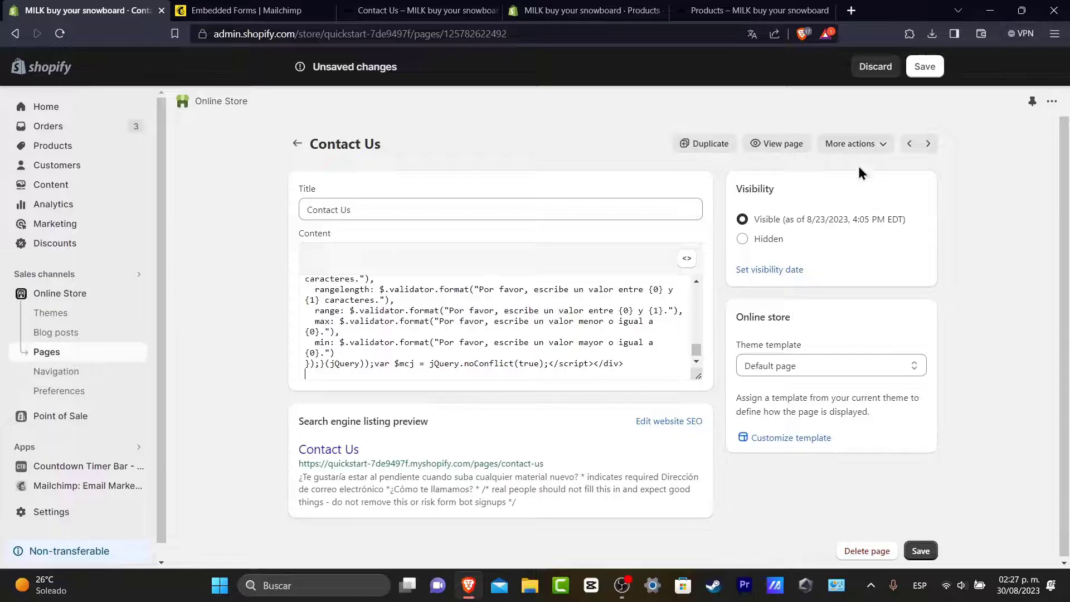
left_click(925, 66)
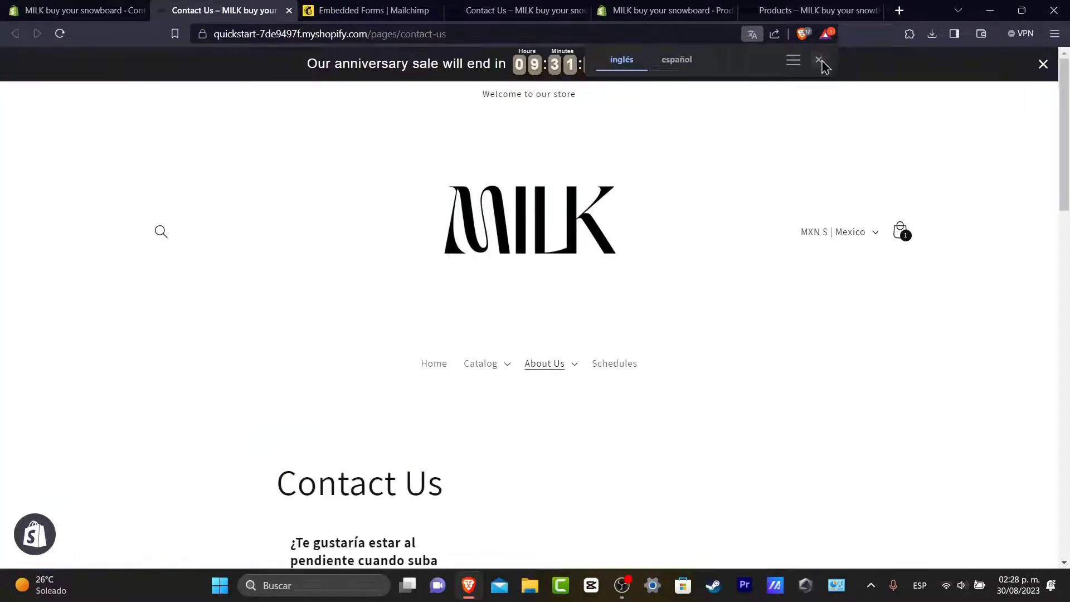
left_click(821, 60)
scroll(617, 301, "down", 5)
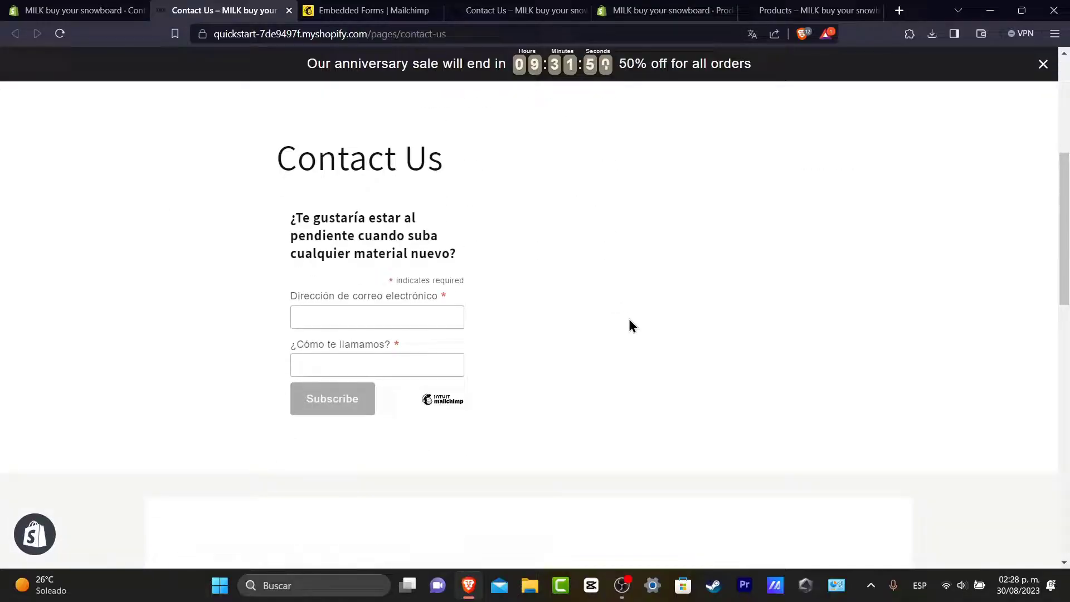
scroll(630, 324, "up", 3)
scroll(630, 323, "down", 3)
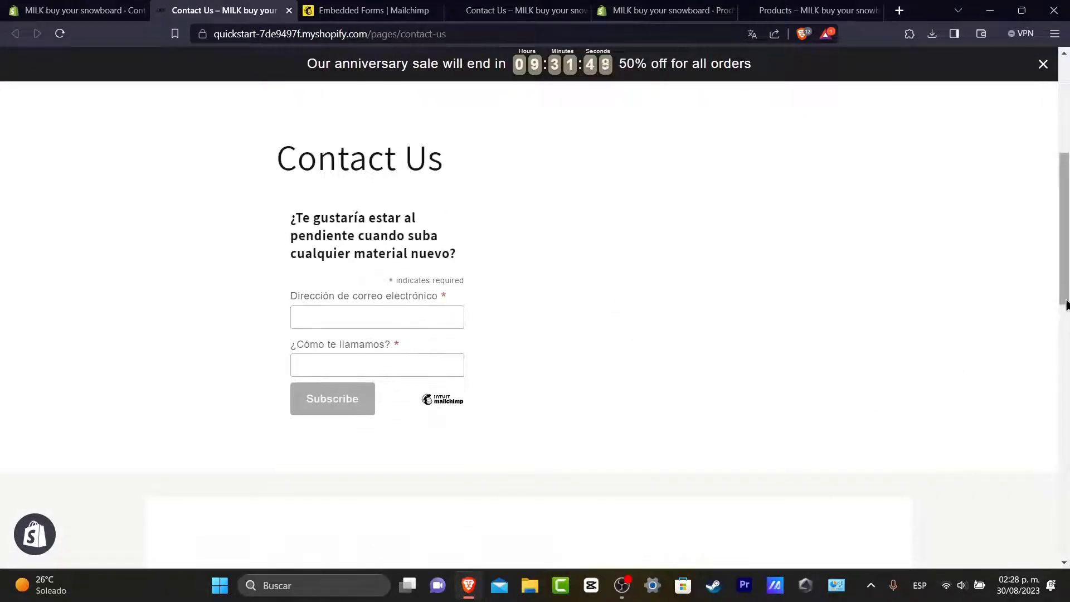
scroll(1067, 304, "up", 2)
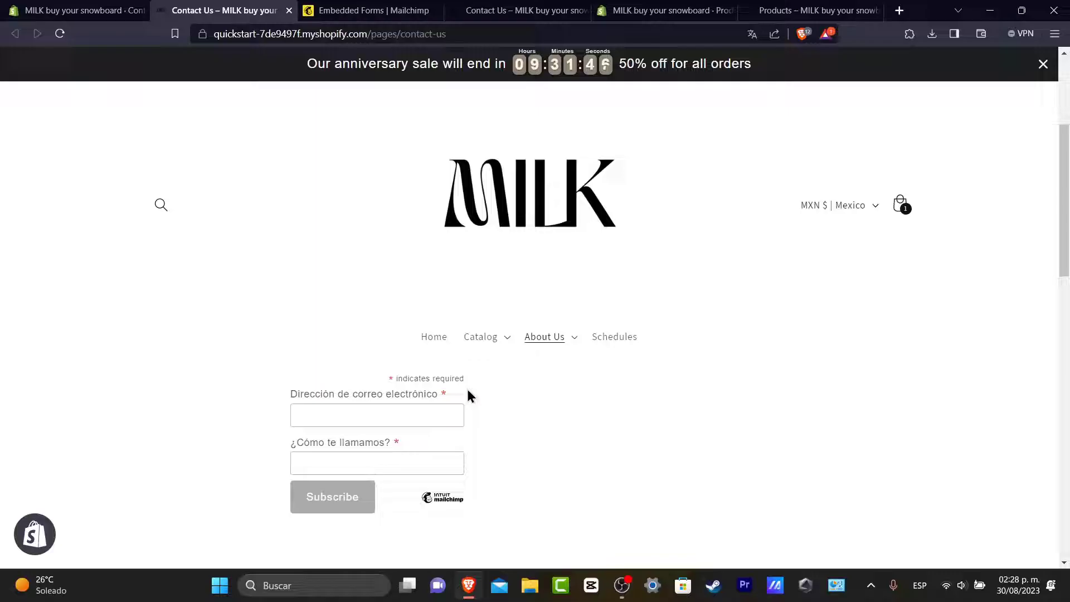
scroll(1065, 240, "down", 3)
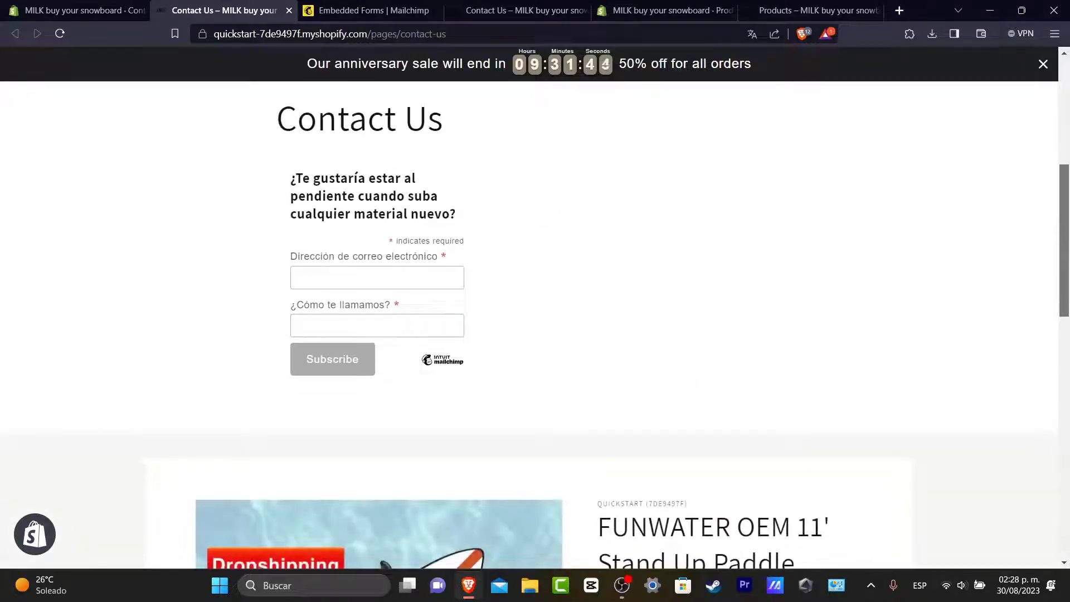
scroll(569, 320, "up", 3)
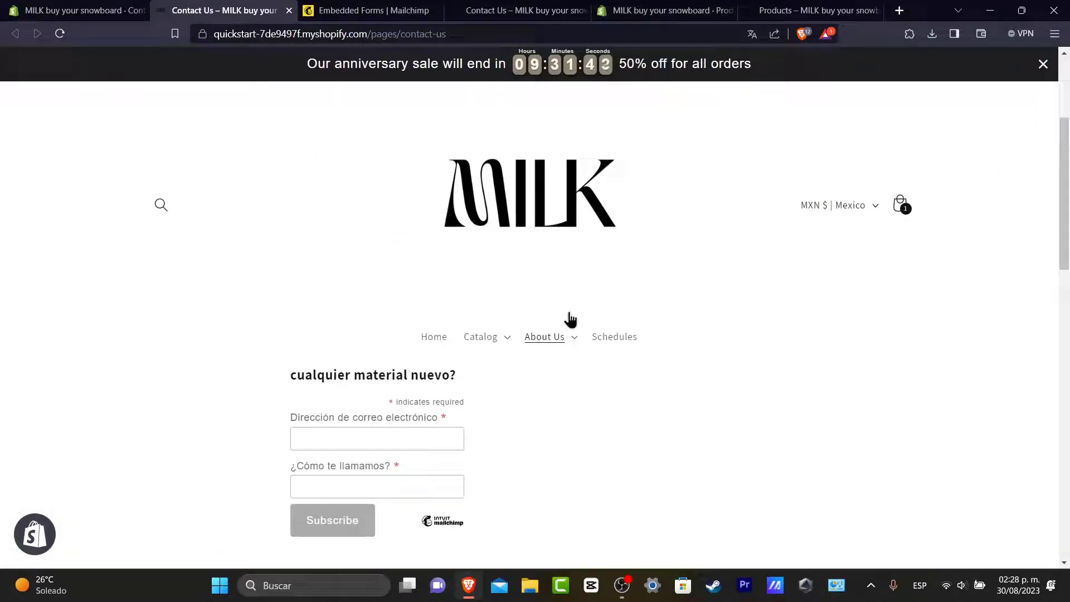
Step: Delete all the Mailchimp signup form content from the Contact Us page and insert an empty table
left_click(109, 9)
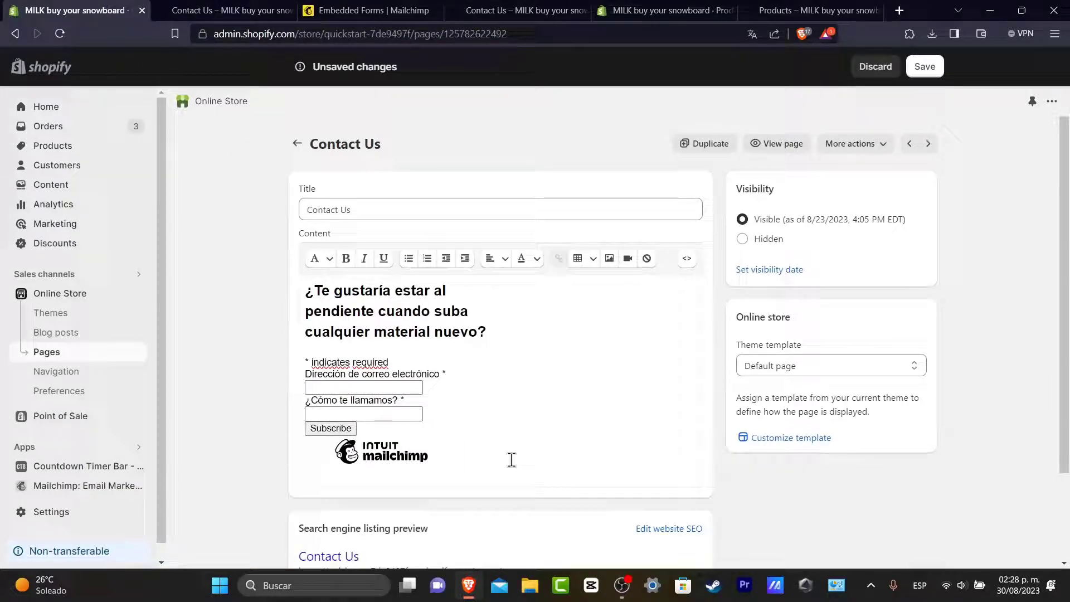
left_click_drag(509, 459, 306, 232)
key("BackSpace")
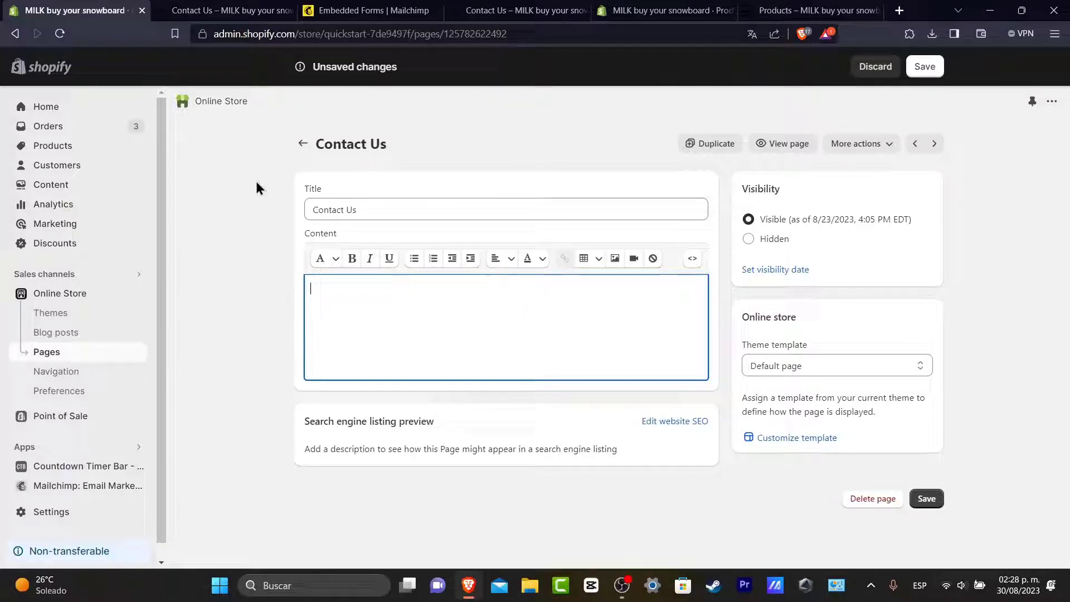
left_click(592, 261)
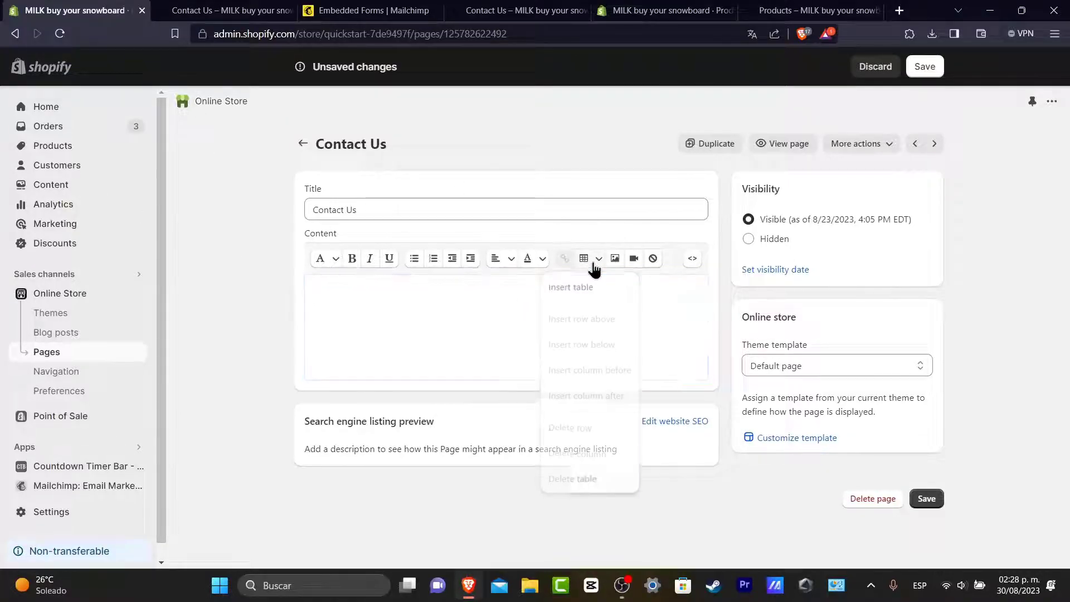
left_click(590, 283)
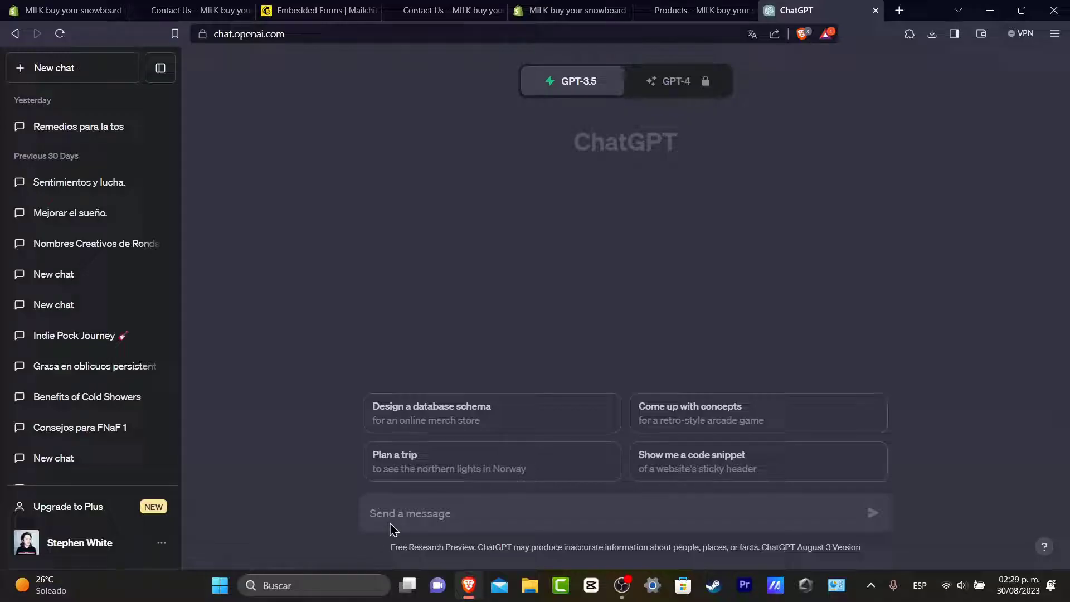
Step: Ask ChatGPT for an HTML contact form with name, address, email, phone number and subject fields, then copy the code
type("cereate a HTML file for a contact form where")
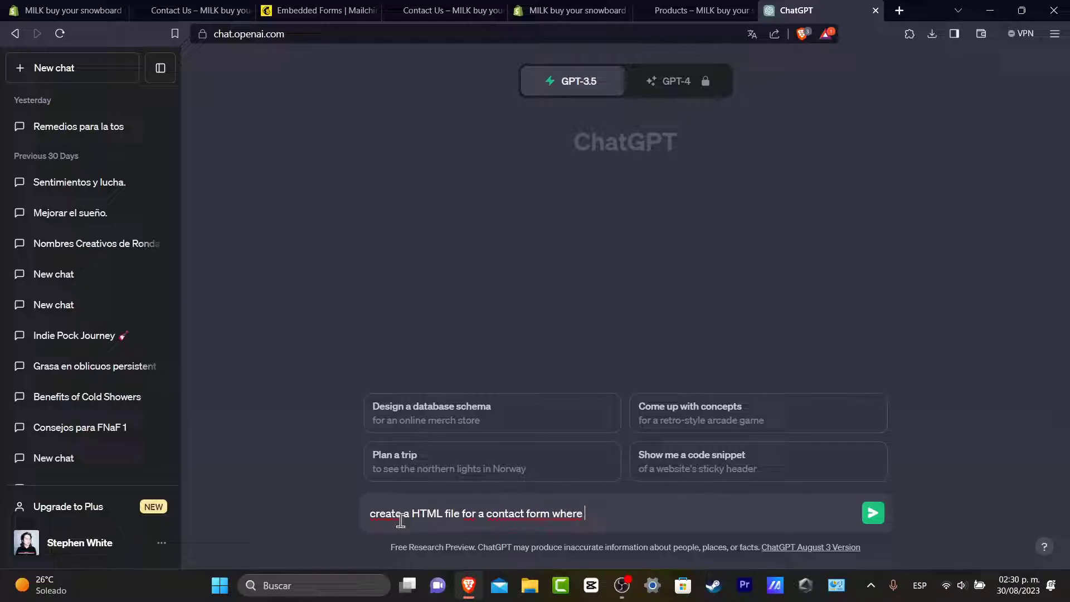
type("can see the fields \"name, address, email, phone number and subject")
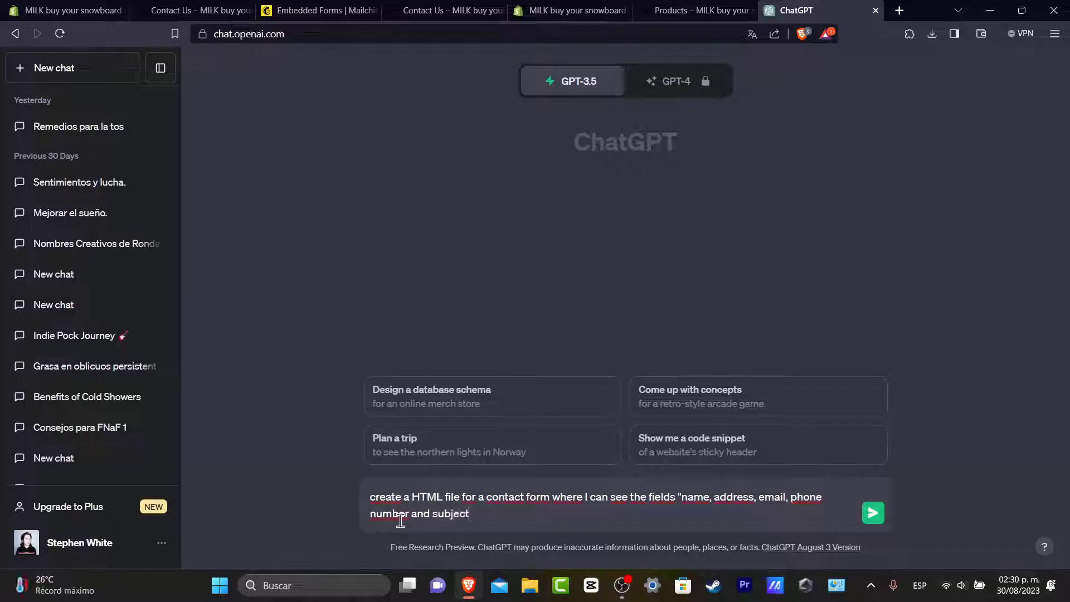
key("Return")
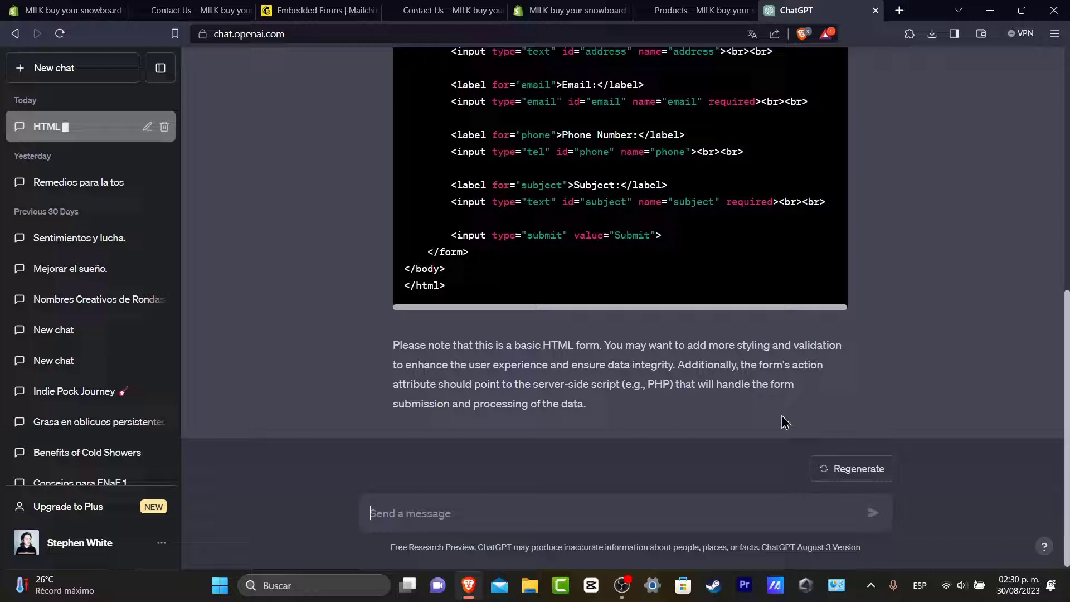
left_click(808, 252)
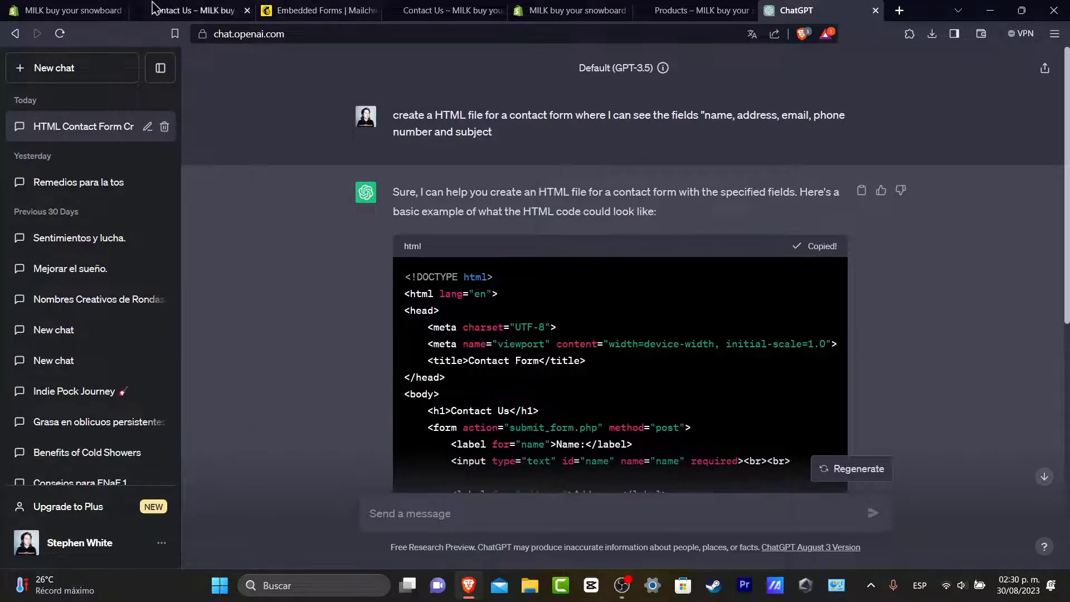
Step: Paste the ChatGPT contact form HTML into the Contact Us page content in HTML view
left_click(84, 8)
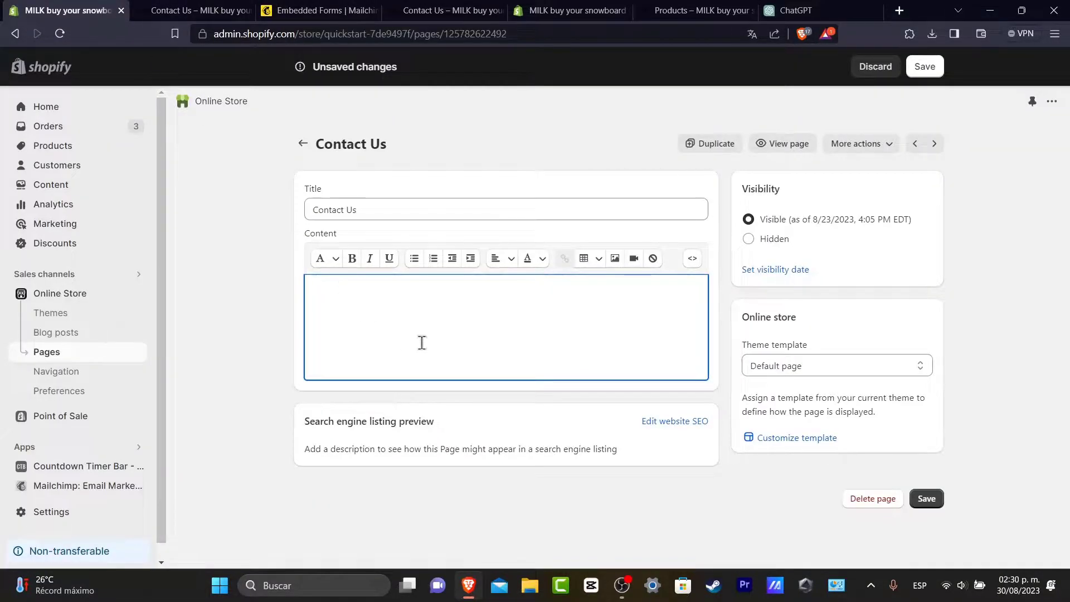
left_click(692, 261)
left_click(465, 282)
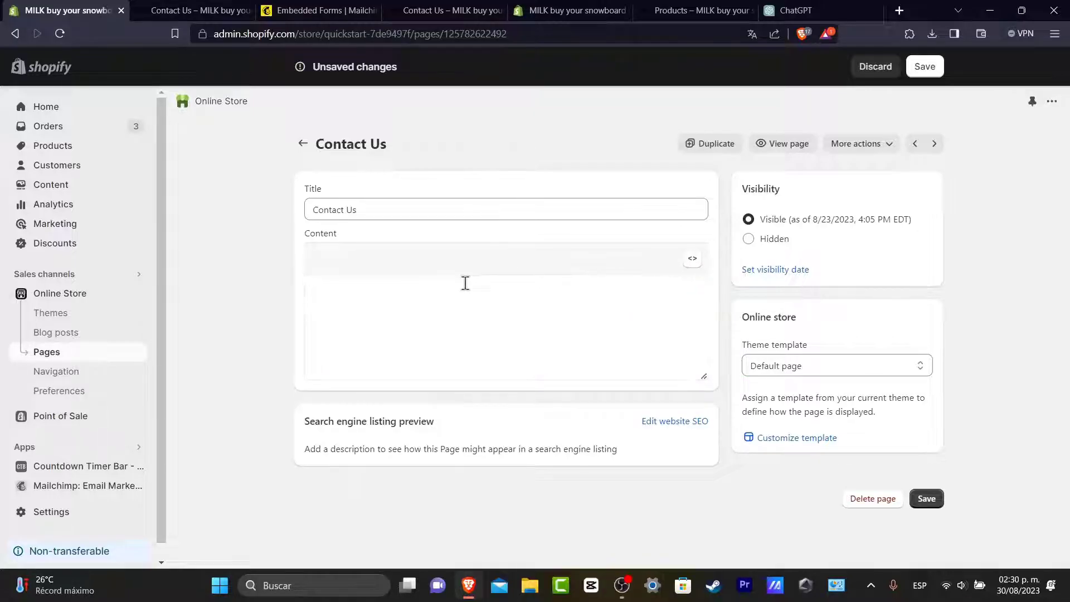
key("ctrl+v")
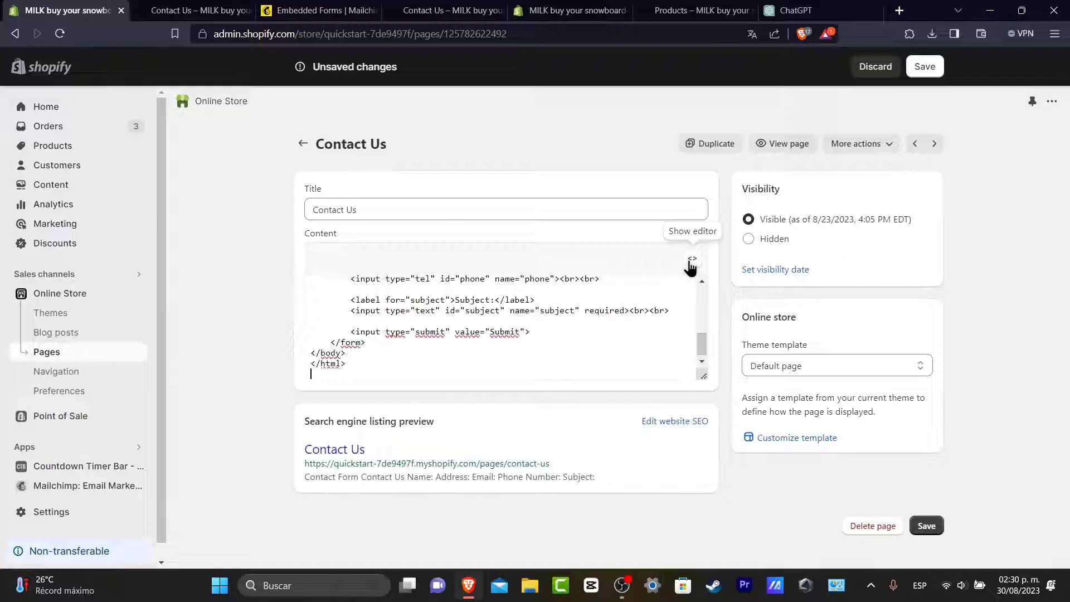
left_click(692, 258)
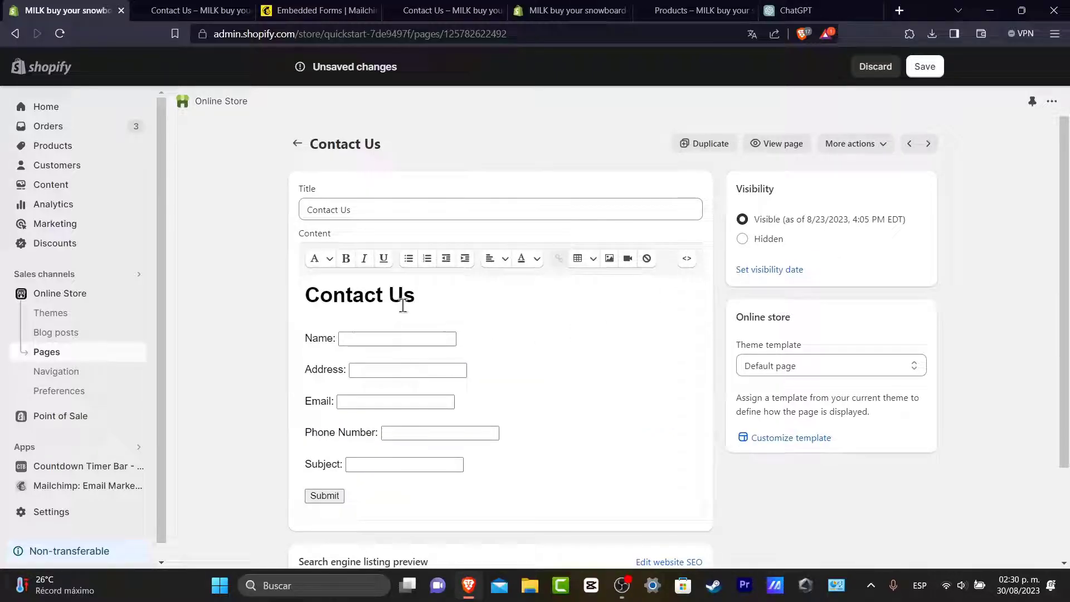
Step: Centre-align all of the contact form content
left_click_drag(430, 498, 323, 363)
left_click(359, 509)
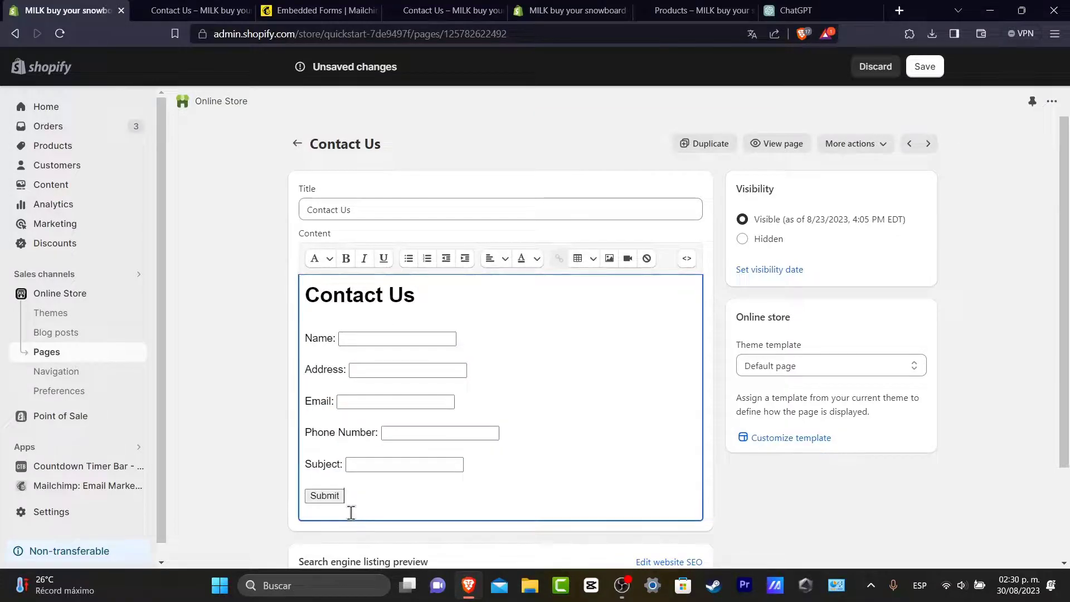
key("ctrl+a")
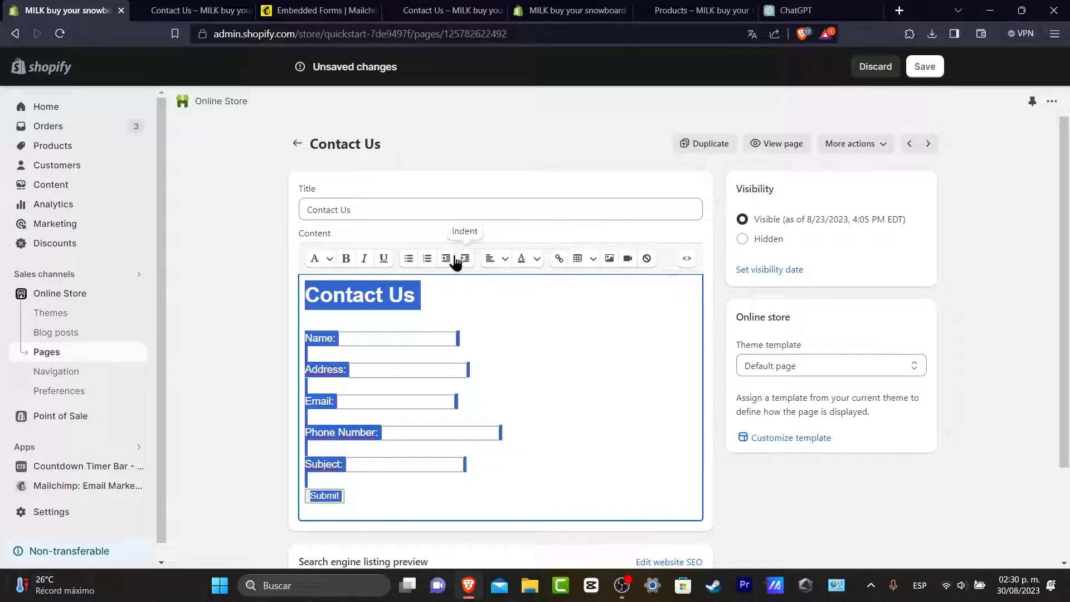
left_click(505, 259)
left_click(515, 311)
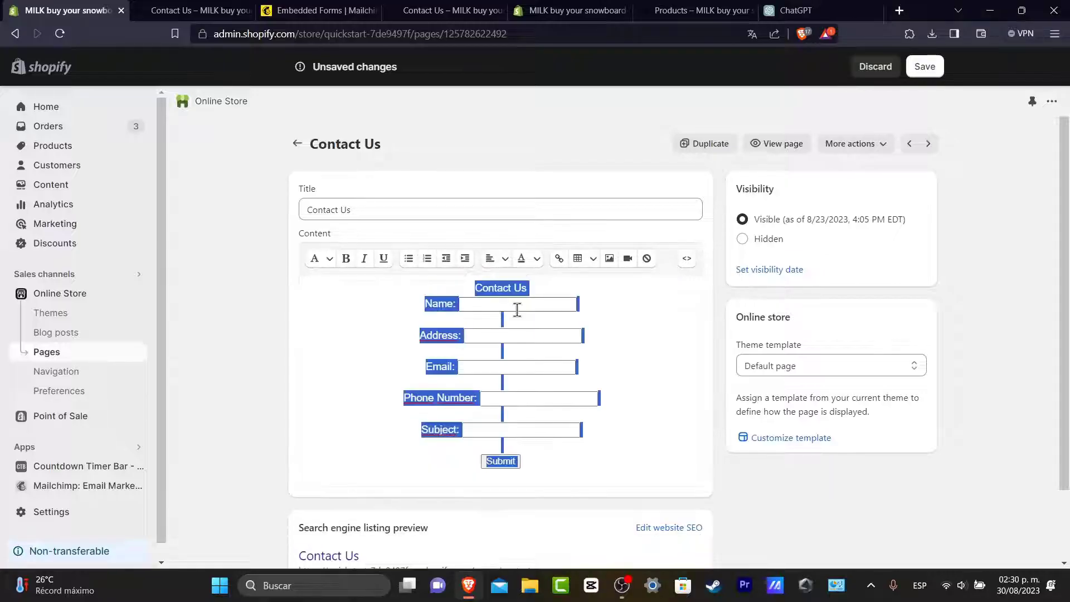
left_click(642, 446)
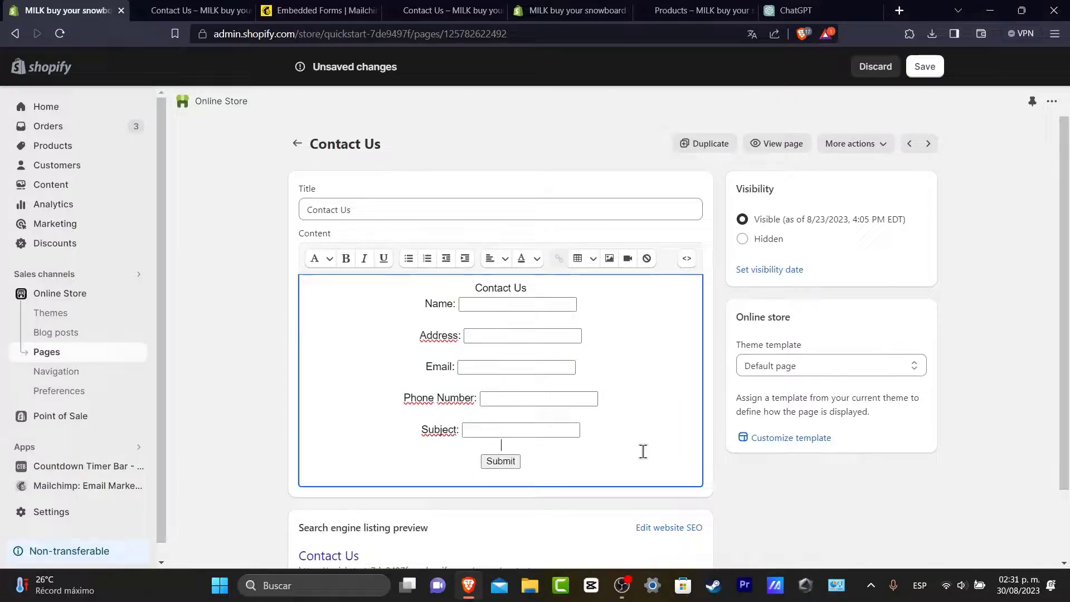
Step: Make the Contact Us heading bold and a Heading 1
triple_click(519, 290)
left_click(346, 258)
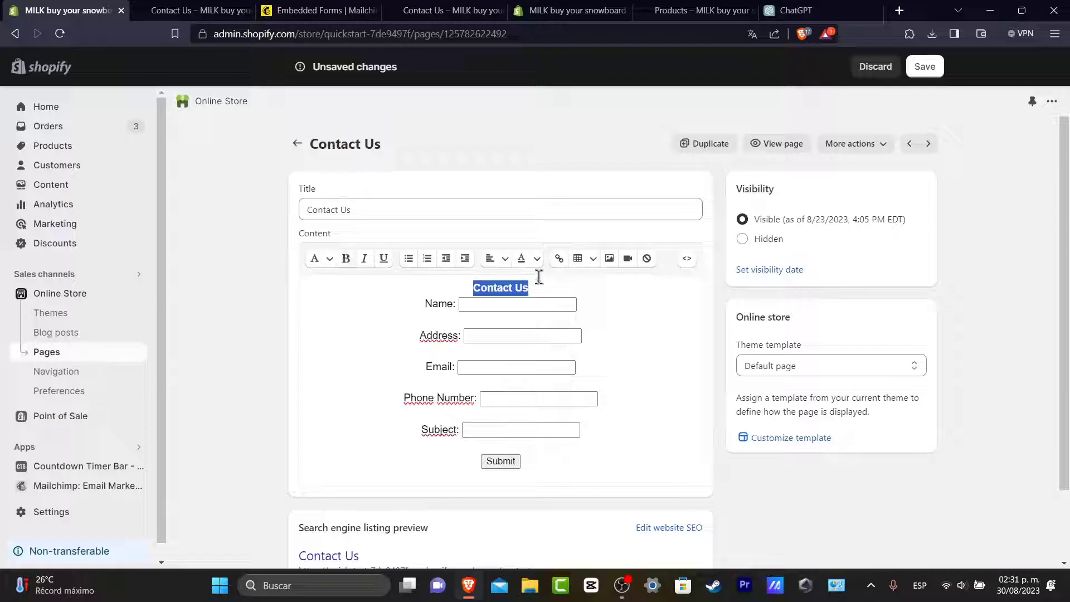
left_click(536, 259)
left_click(320, 258)
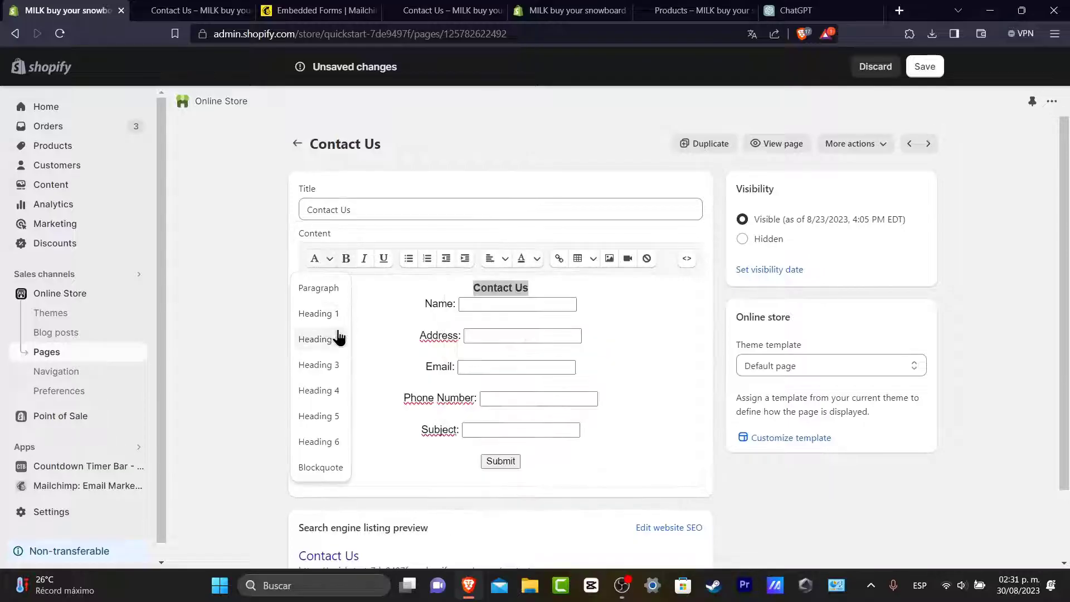
left_click(328, 313)
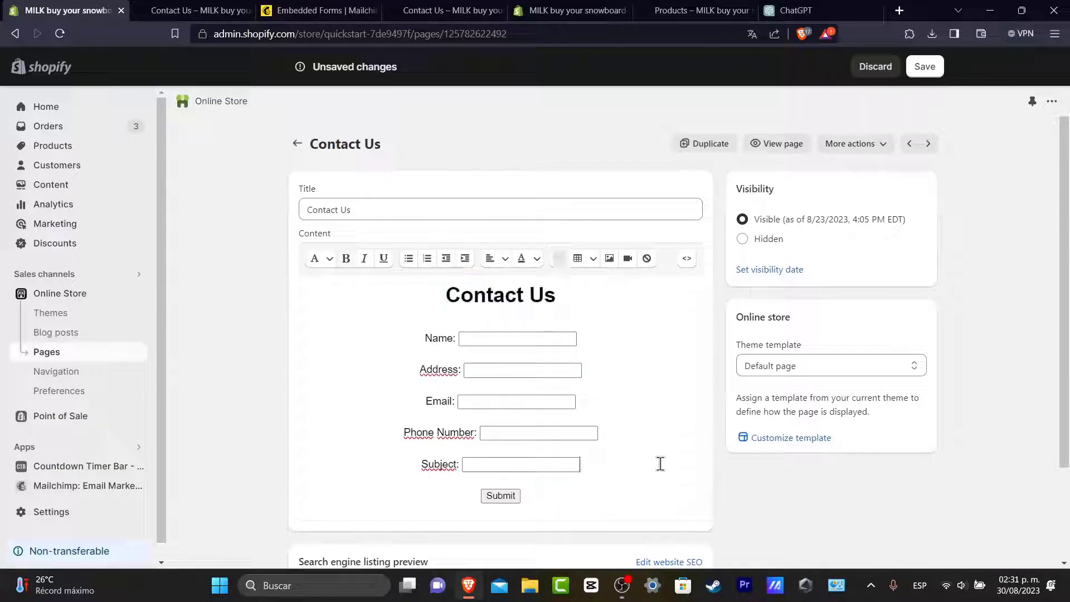
Step: Save the Contact Us page and open its live storefront view
left_click(925, 66)
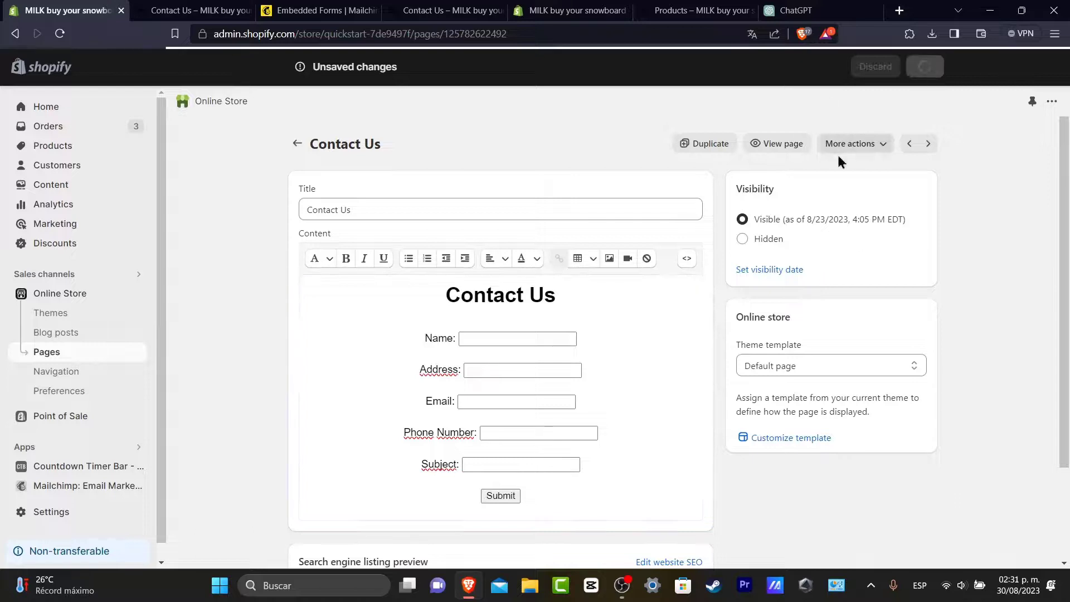
left_click(789, 147)
key("ctrl+shift+Tab")
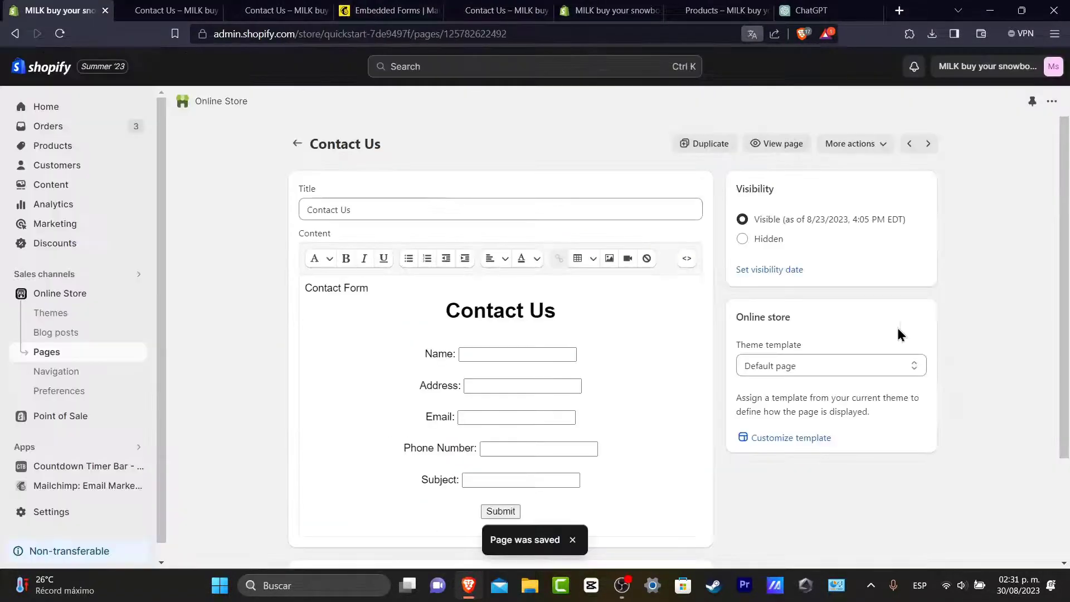
Step: On the live Contact Us page, enter a test name in the form's Name field
left_click(783, 146)
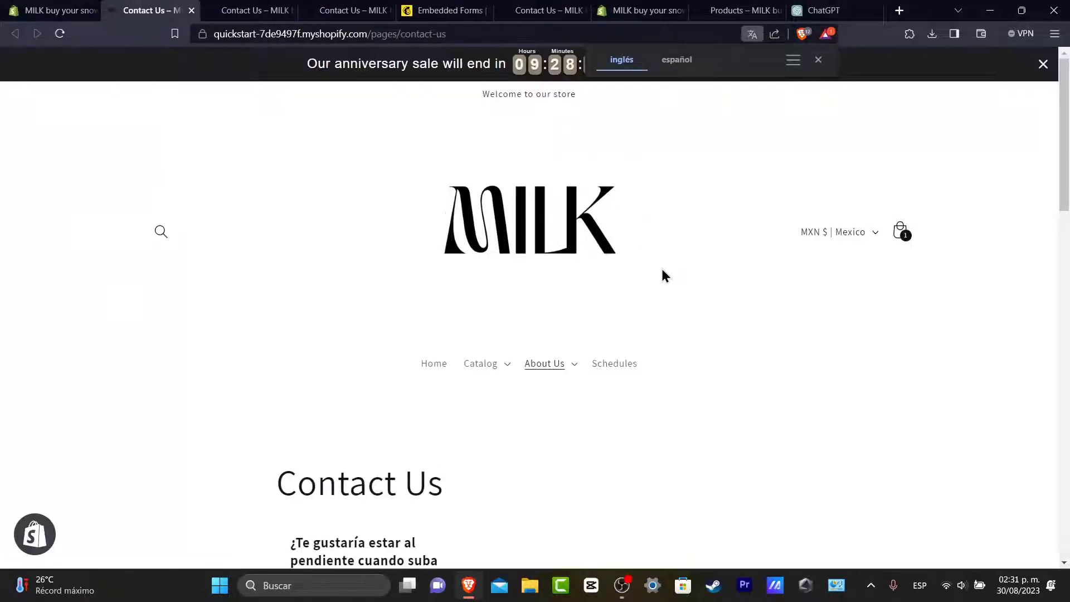
scroll(725, 357, "down", 6)
left_click(562, 244)
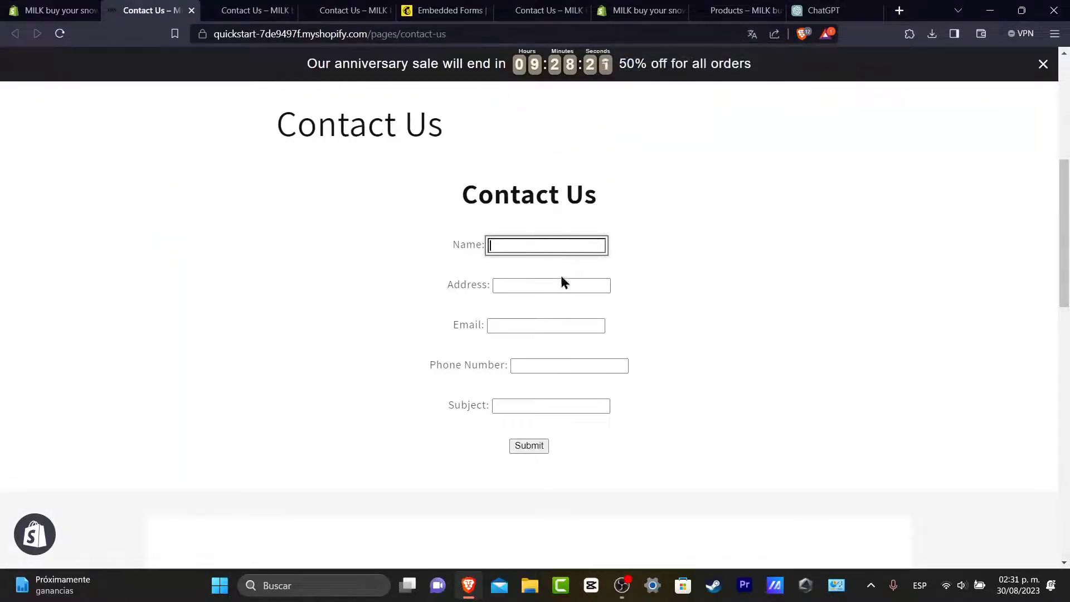
left_click(560, 283)
left_click(565, 246)
type("Osva")
key("BackSpace")
type("Step")
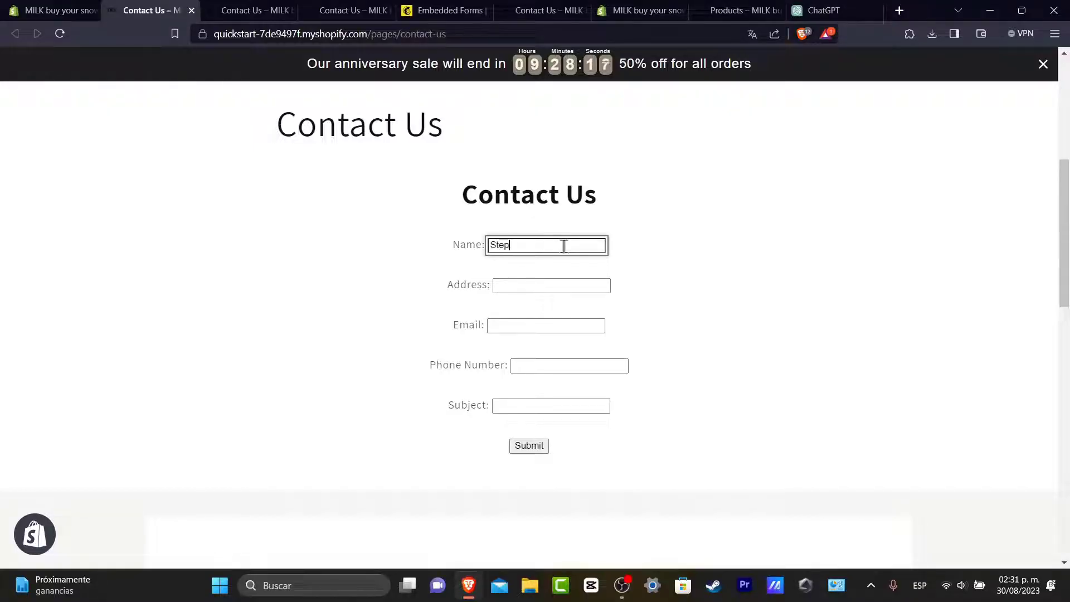
type("hen")
key("Tab")
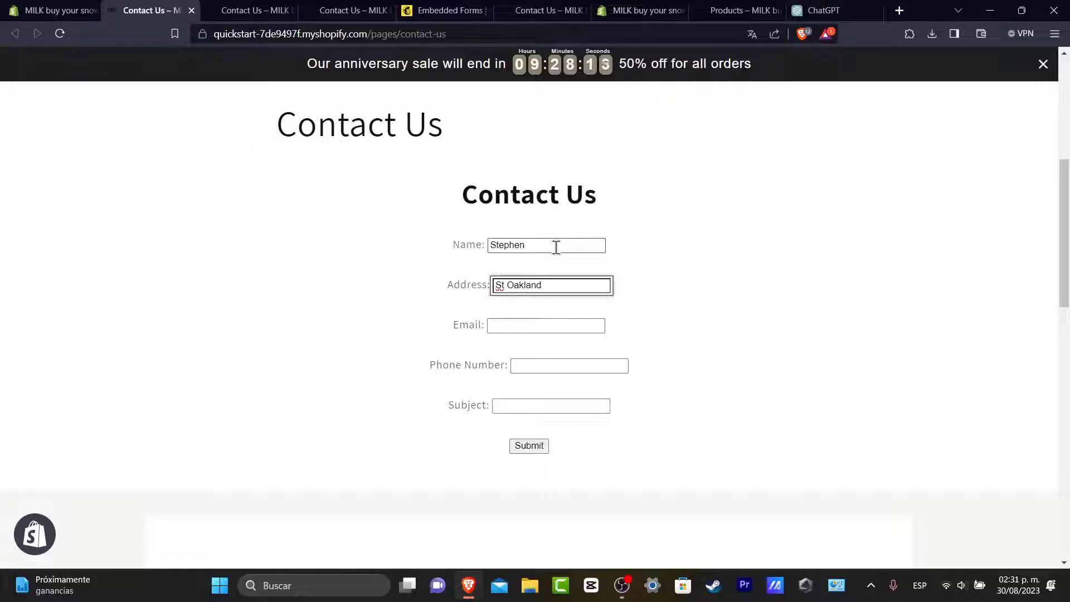
Step: Enter a test e-mail address in the Email field and check the Phone Number field
key("Tab")
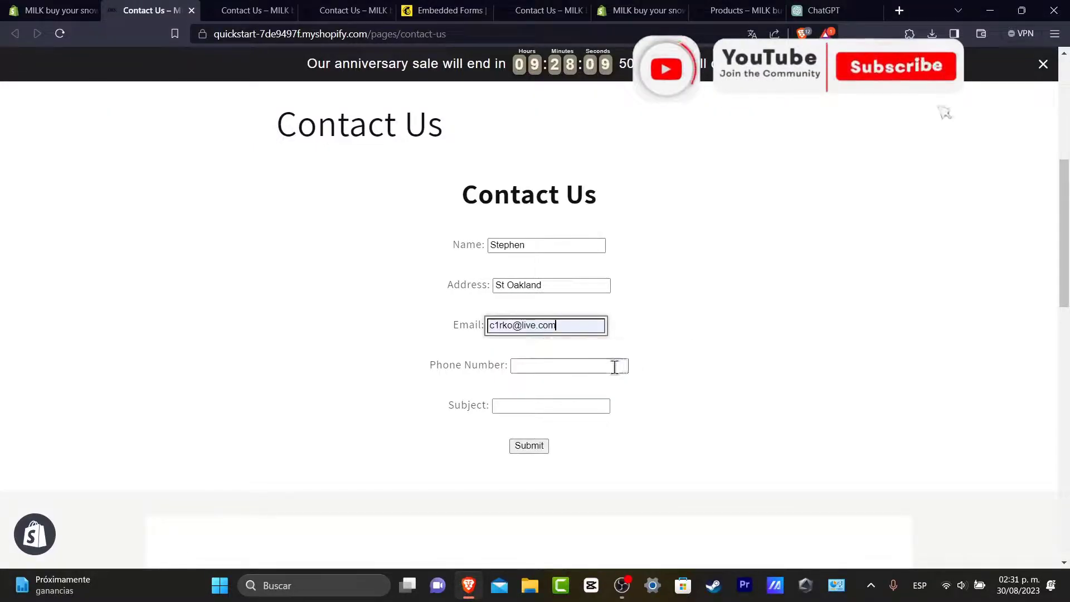
left_click(614, 366)
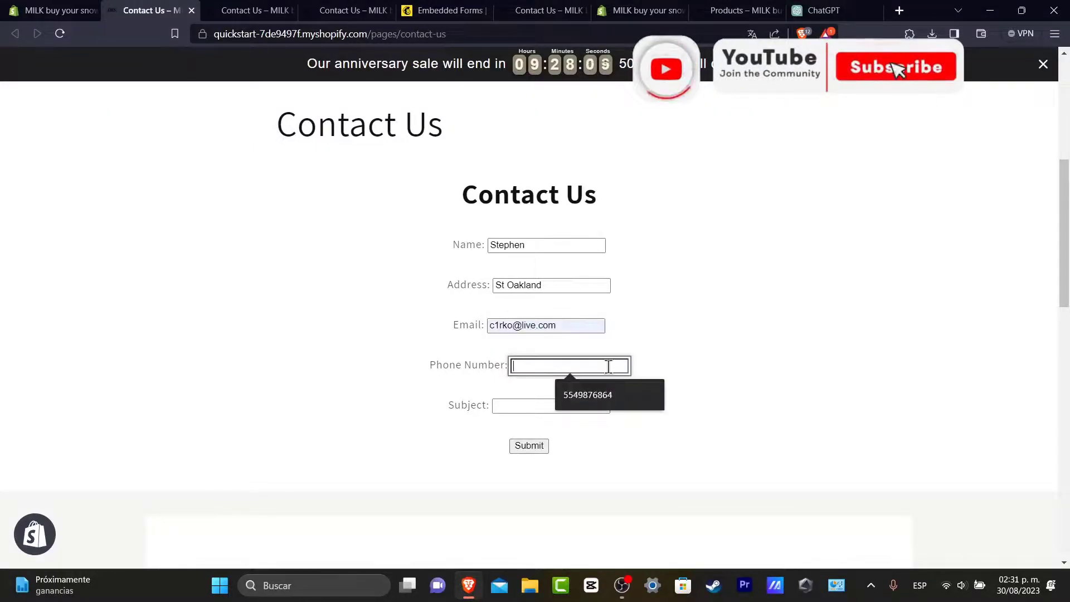
left_click(708, 339)
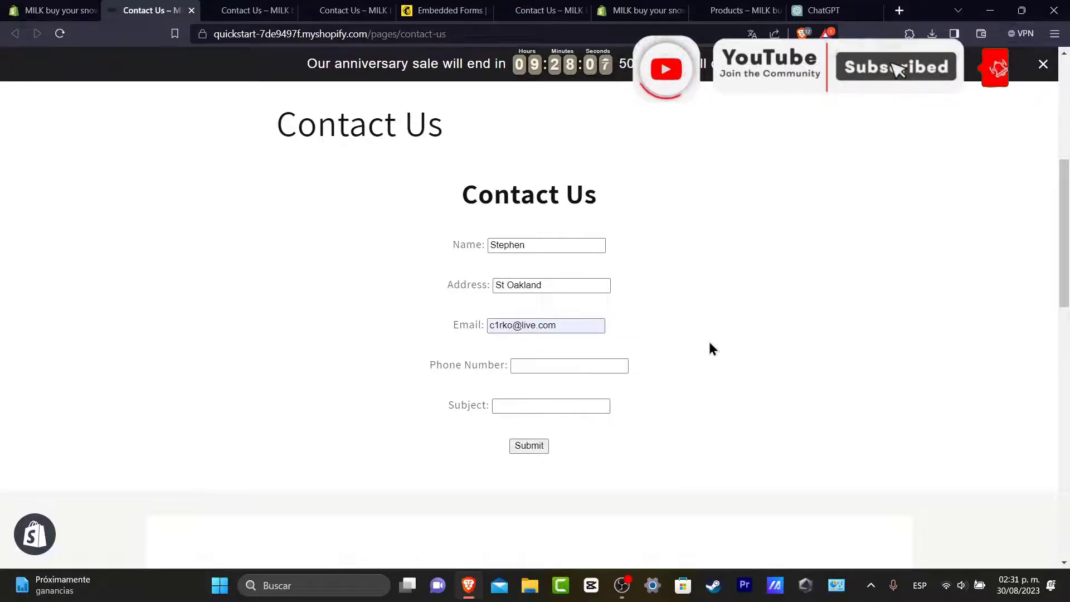
scroll(698, 315, "down", 5)
scroll(700, 321, "up", 10)
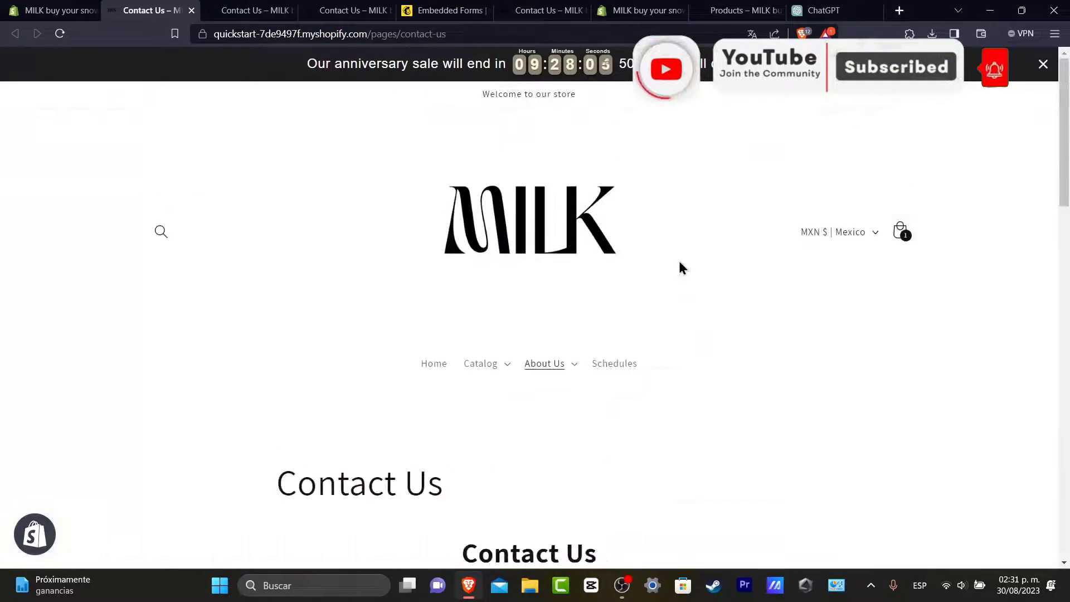